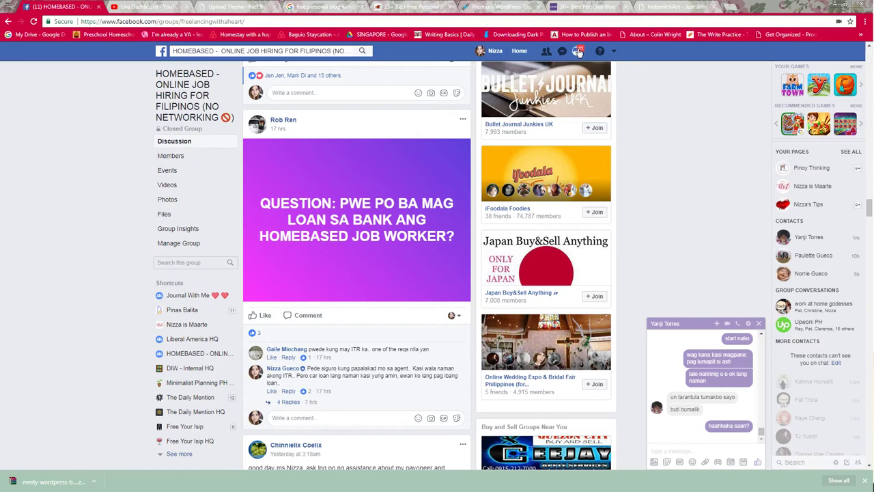
Open the recent tag and group comment notifications in new tabs, and close the tab whose content is unavailable.
click(577, 51)
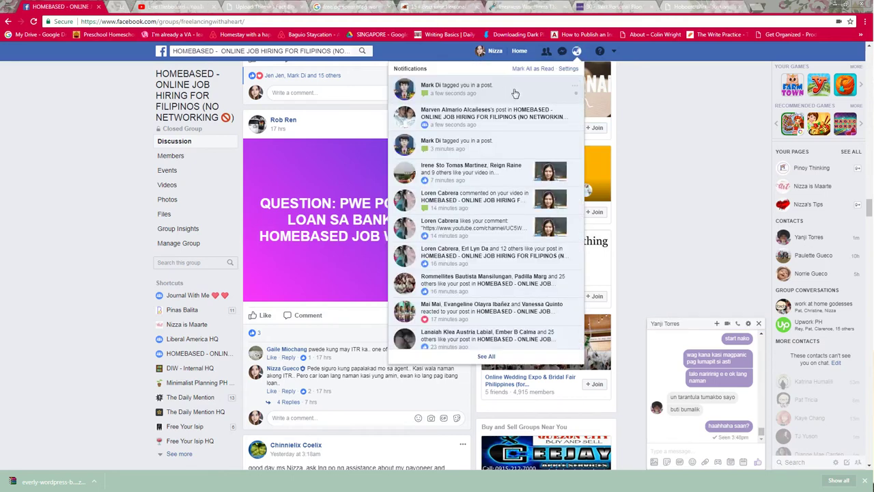
middle_click(497, 150)
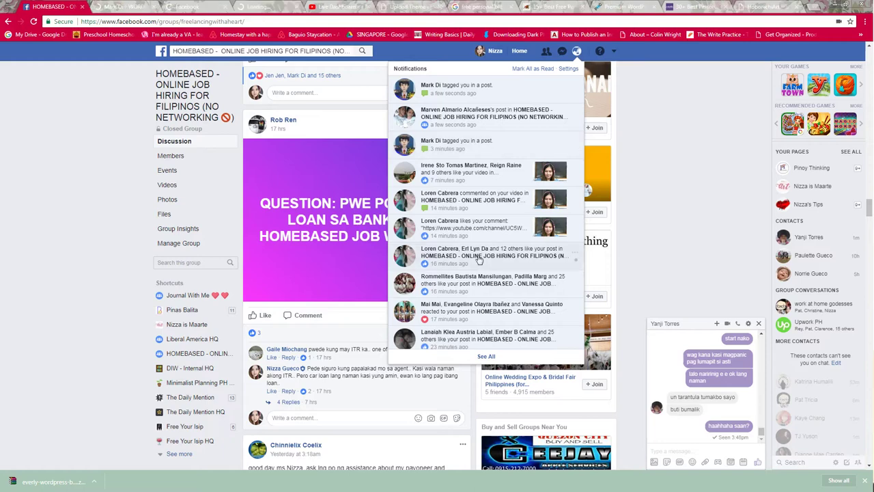
scroll(480, 259, down, 1)
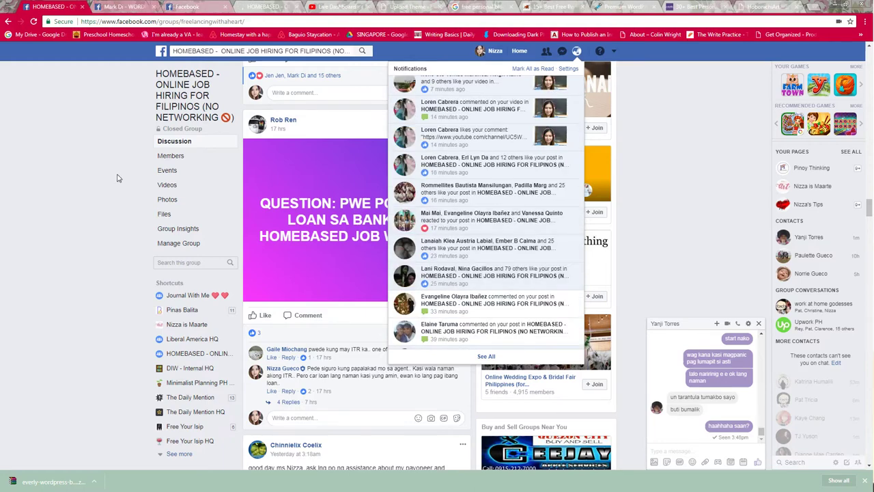
key(ctrl+Tab)
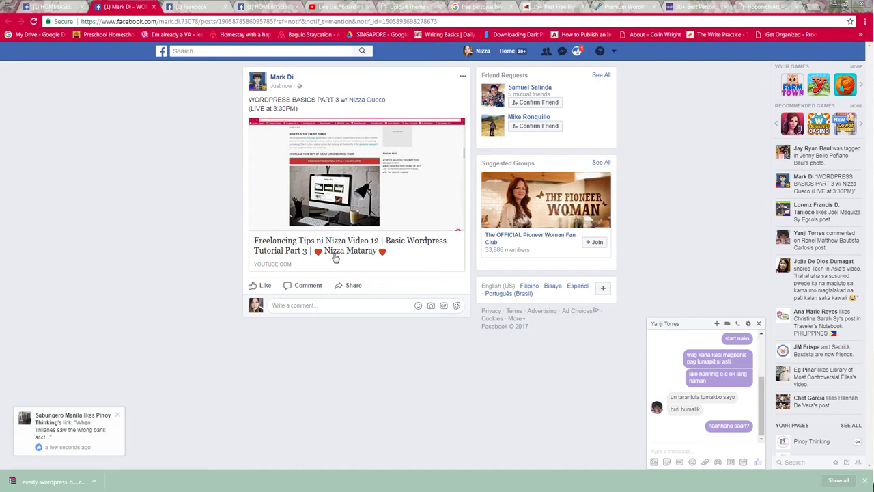
key(ctrl+Tab)
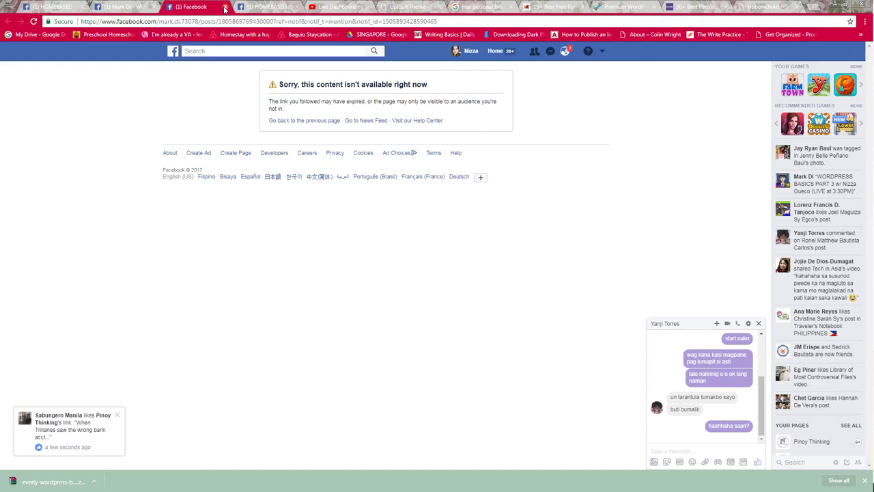
click(224, 9)
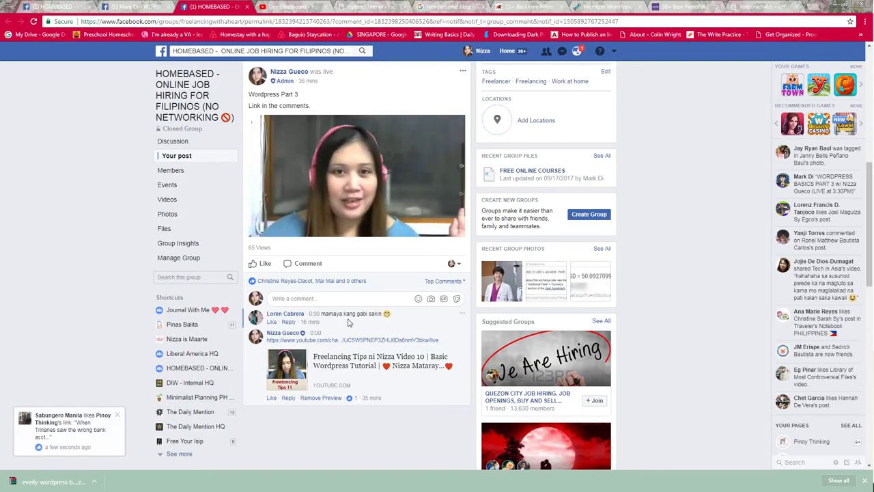
React with Haha to the comment on the Wordpress Part 3 live video and reply "nagbabanta haha".
mouse_move(271, 321)
click(316, 302)
click(295, 322)
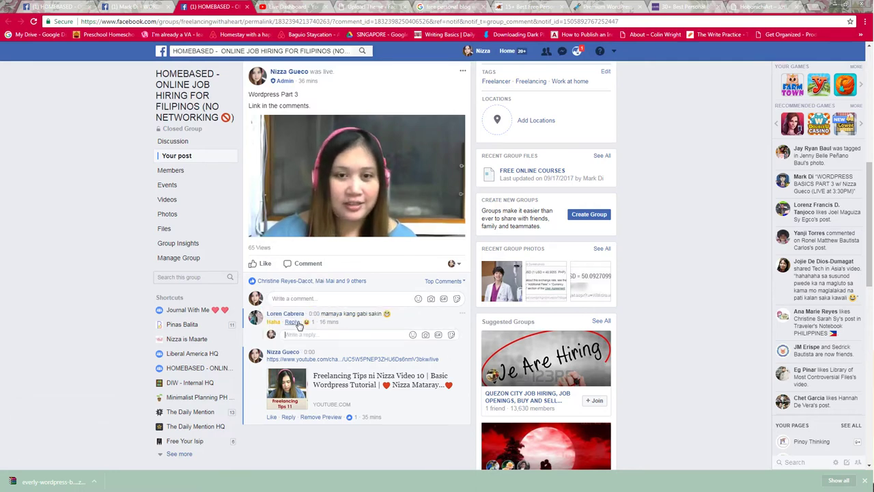
text(nagbabanta haha)
key(Return)
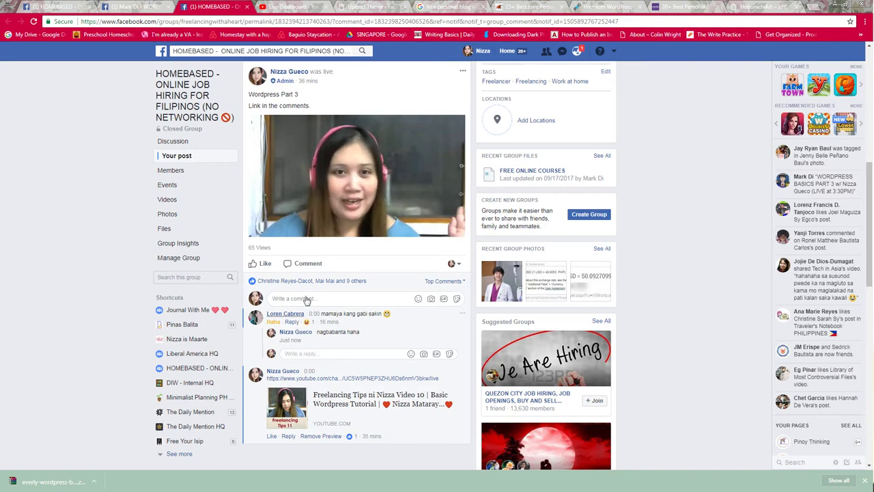
Switch to the YouTube live dashboard and check the stream status and viewers' live chat messages.
click(285, 6)
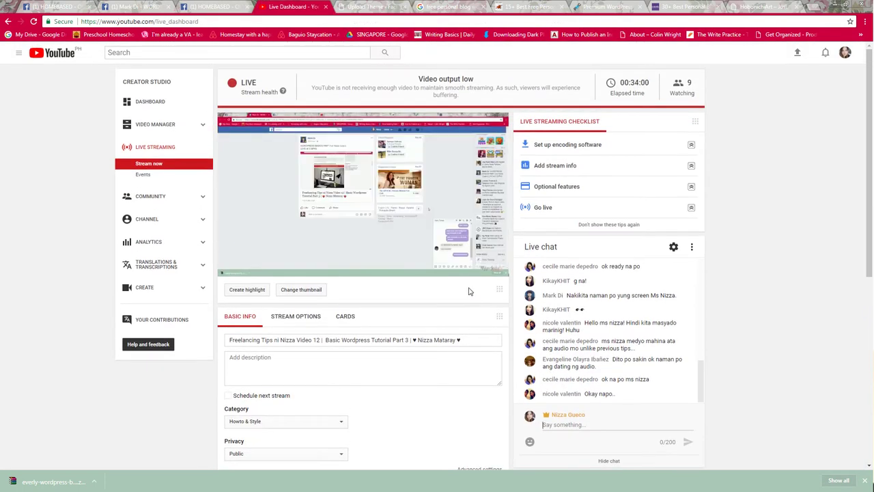
scroll(468, 291, down, 1)
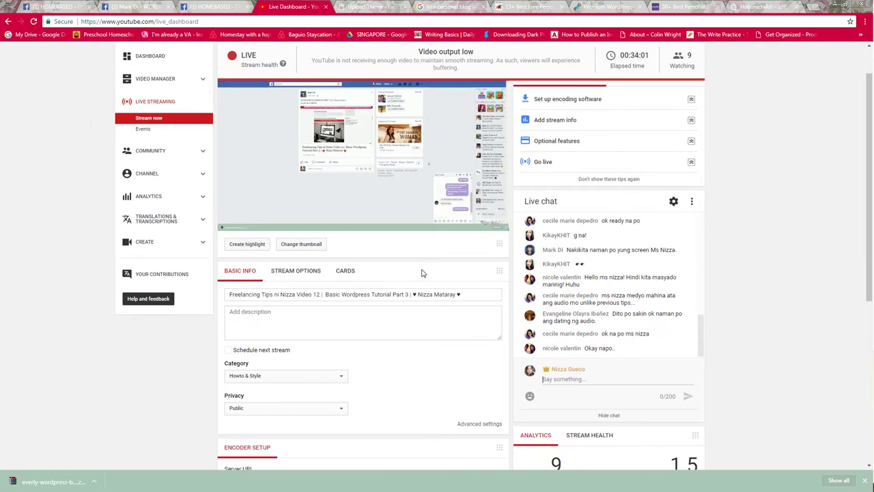
scroll(421, 273, up, 1)
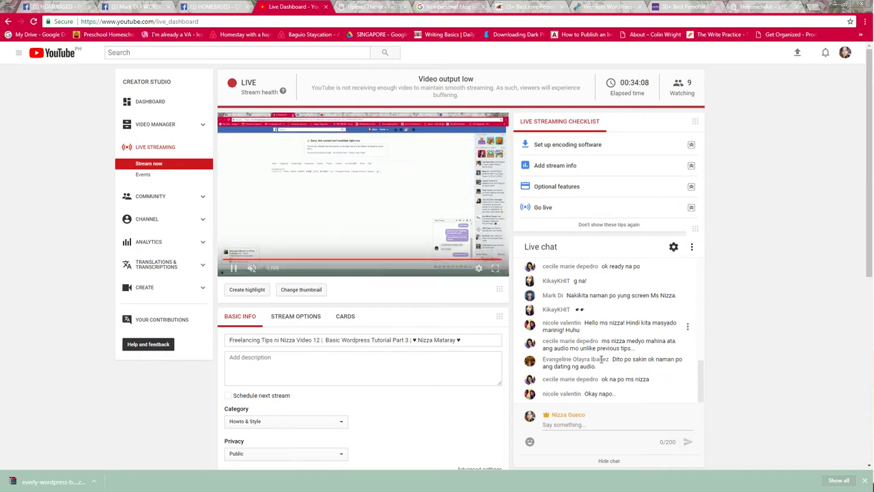
Close the tagged "WORDPRESS BASICS PART 3" Facebook post and return to the YouTube live dashboard.
click(136, 5)
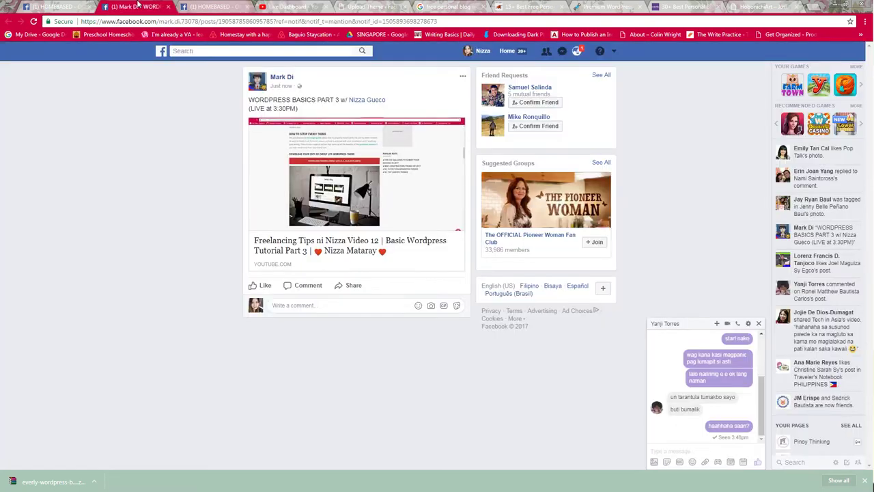
key(ctrl+w)
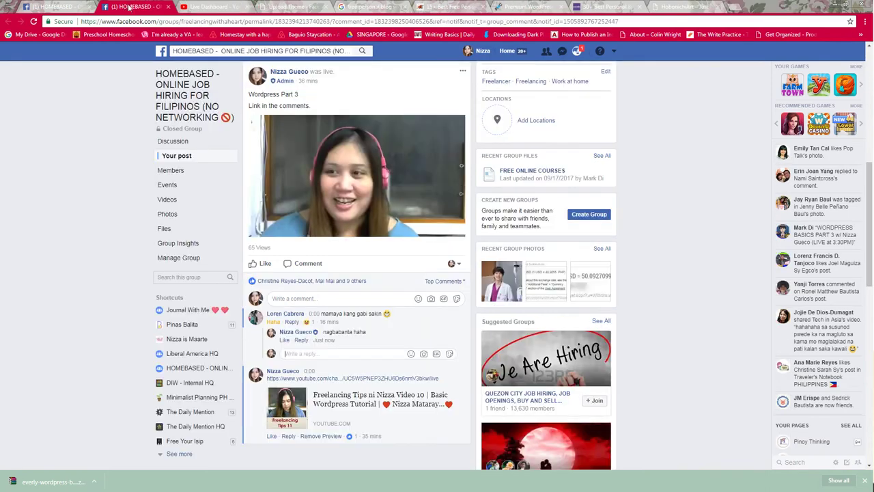
click(53, 5)
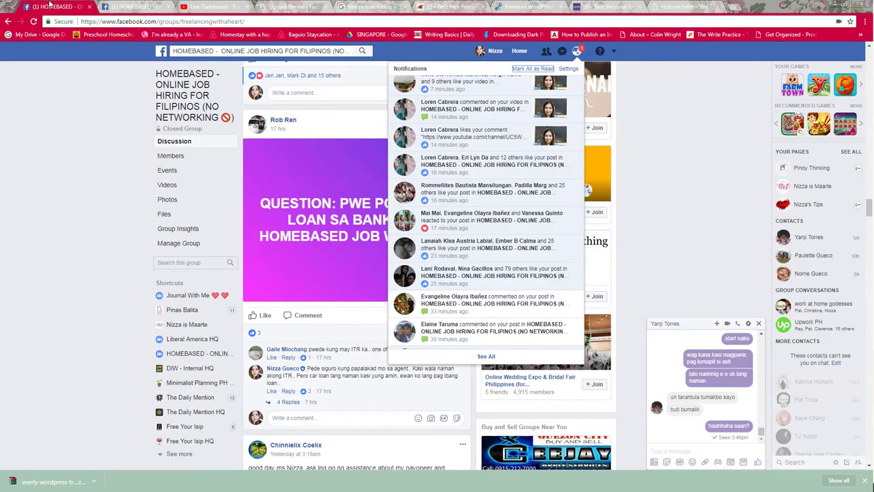
click(218, 6)
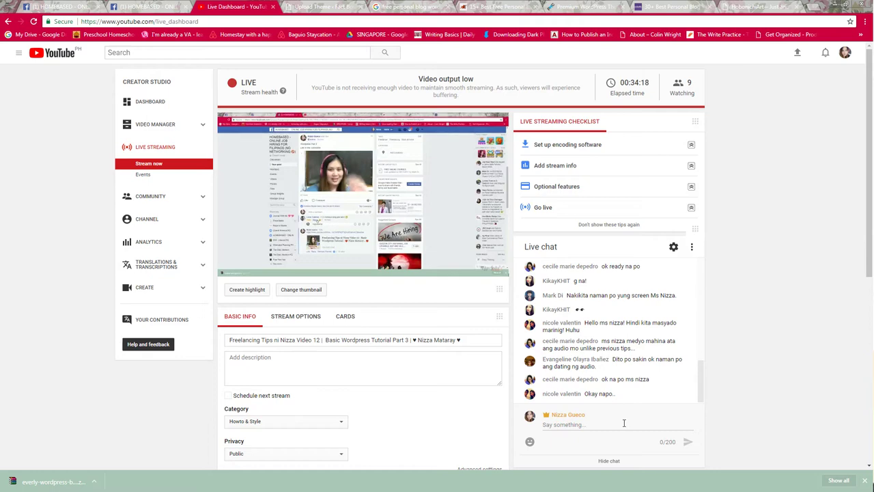
Upload everly-wordpress-blog-theme-free.zip again as a new theme in the Fact Boys WordPress admin and start its installation.
key(ctrl+Tab)
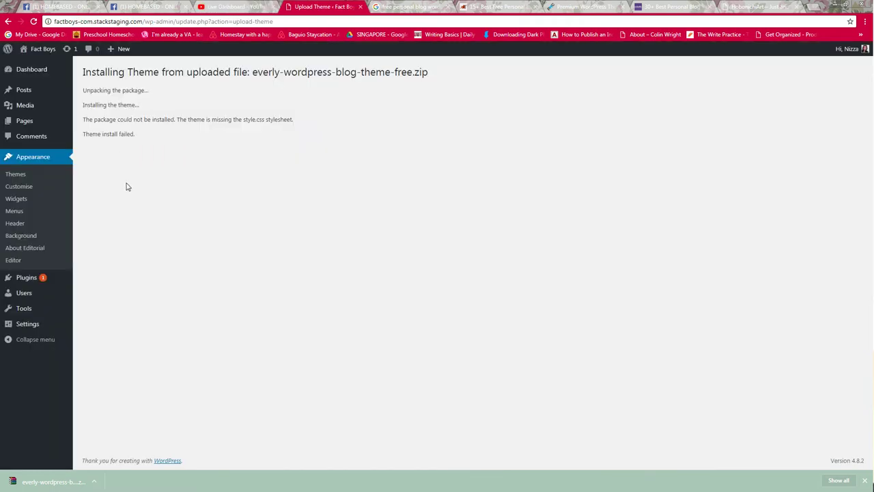
click(21, 174)
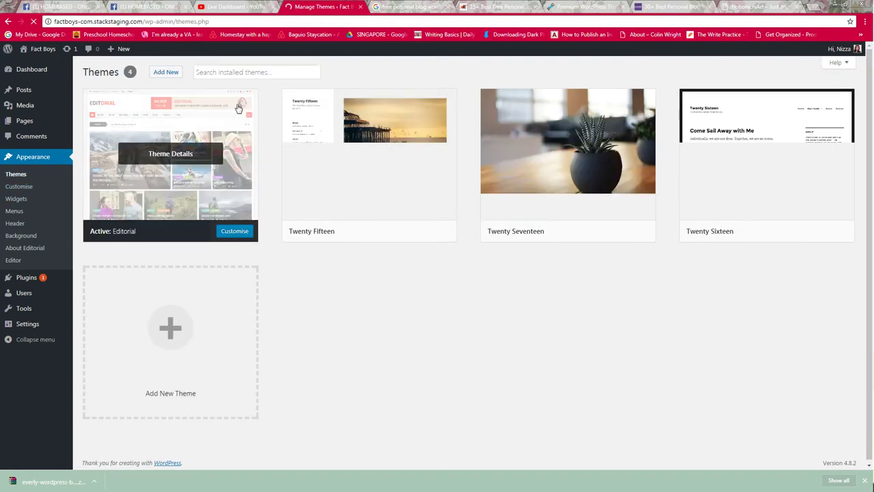
click(166, 72)
click(187, 73)
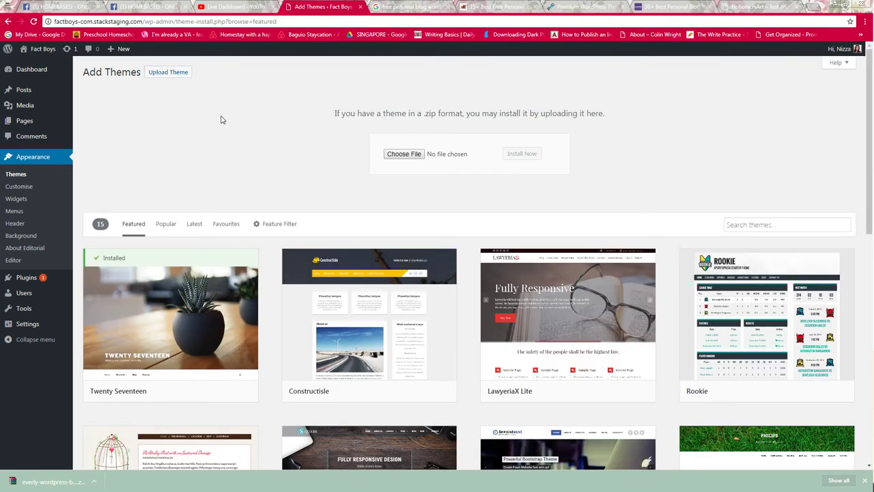
click(521, 153)
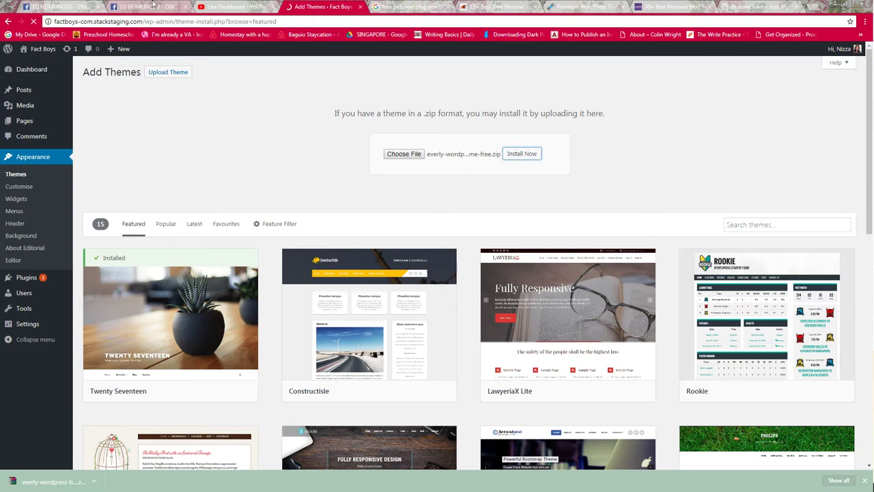
Check the YouTube live chat and stream preview while the theme upload runs.
click(242, 6)
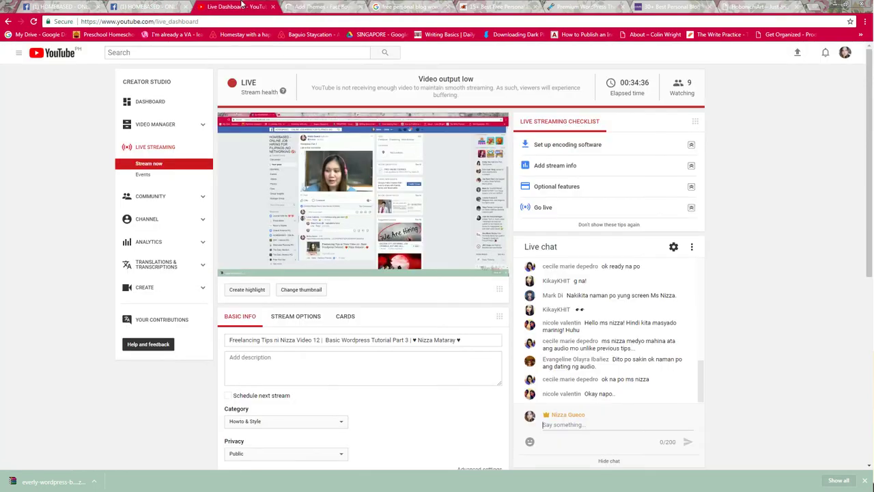
scroll(737, 335, down, 3)
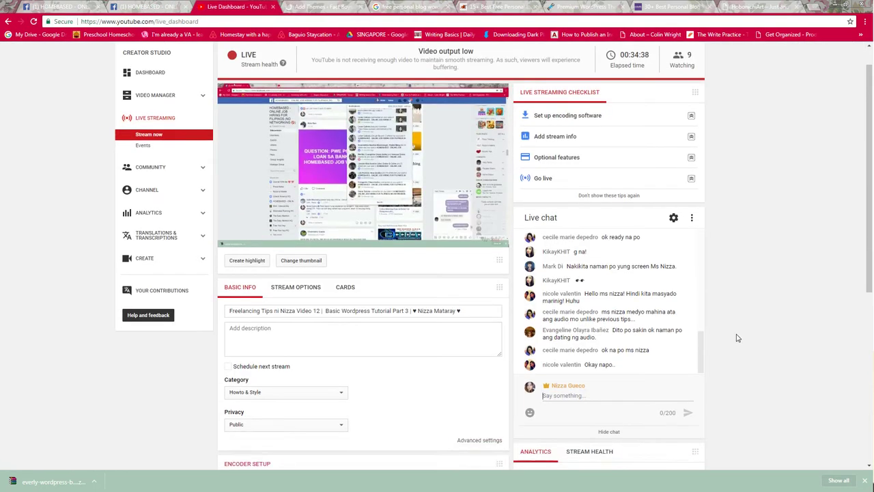
scroll(737, 338, up, 1)
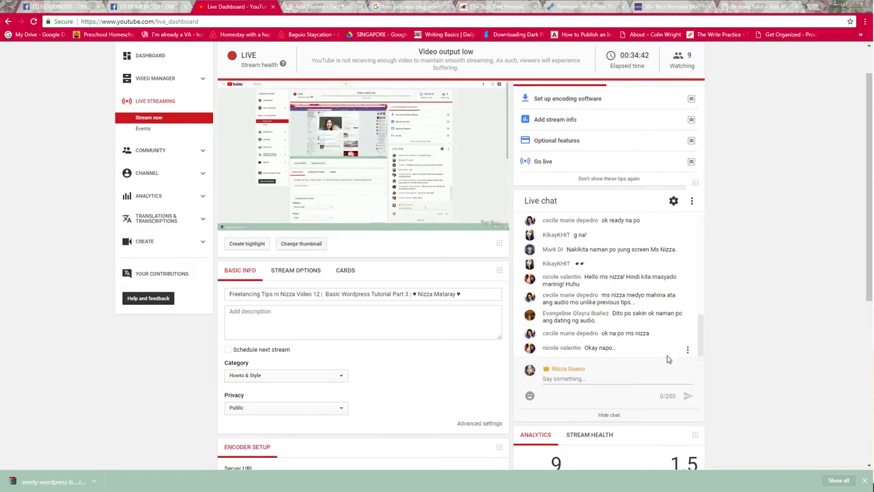
click(334, 132)
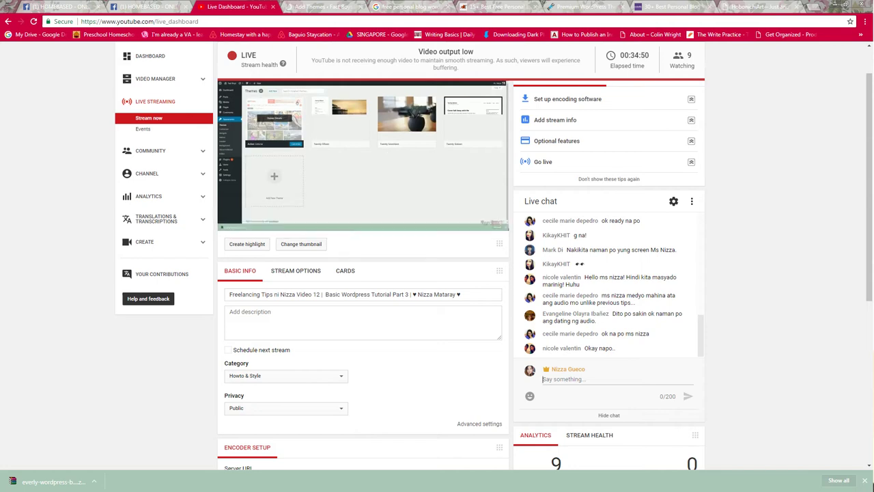
Close the ThemeGrill free personal themes page and the PremiumCoding themes page.
click(506, 5)
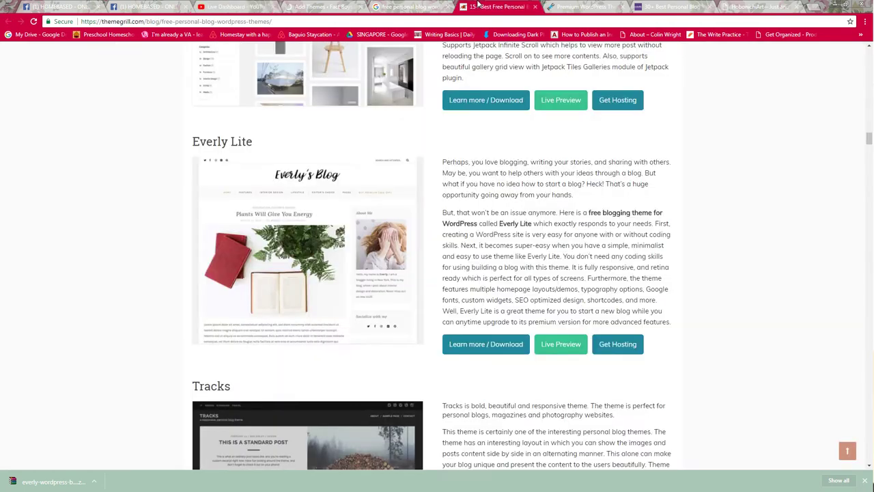
click(581, 6)
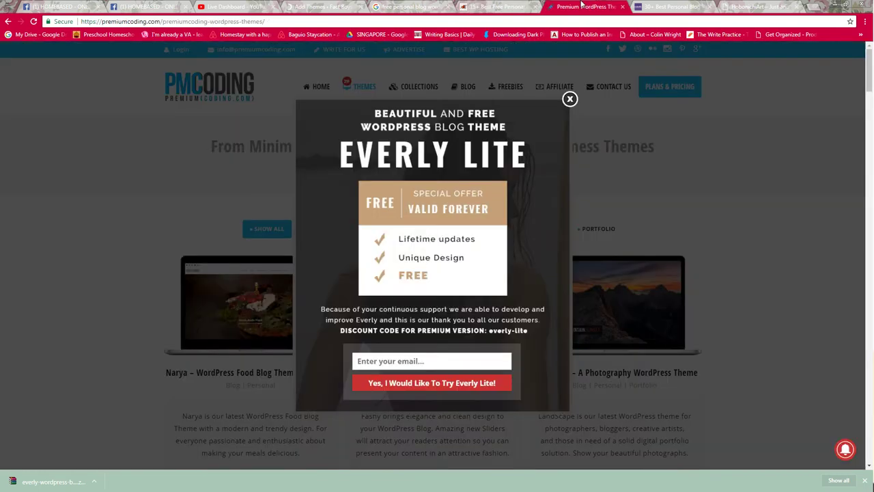
click(537, 6)
click(537, 6)
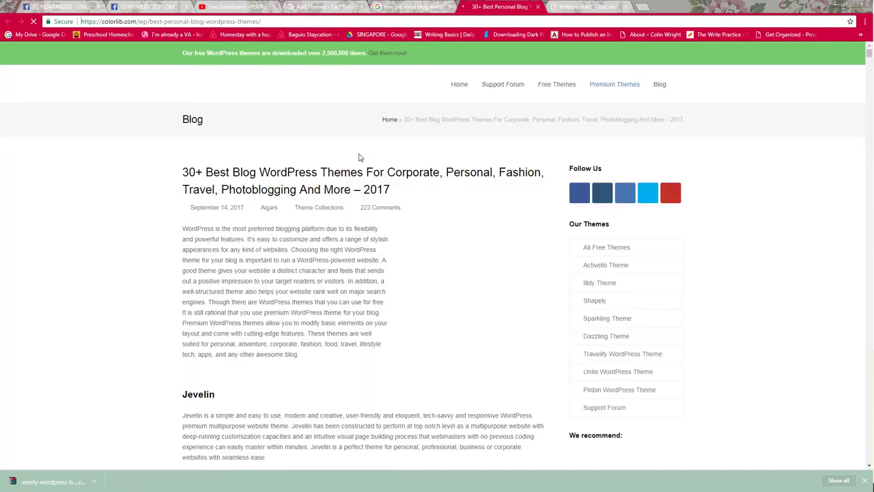
Review the Jevelin theme in colorlib's list of best blog WordPress themes and open its demo in a new tab.
scroll(383, 300, down, 4)
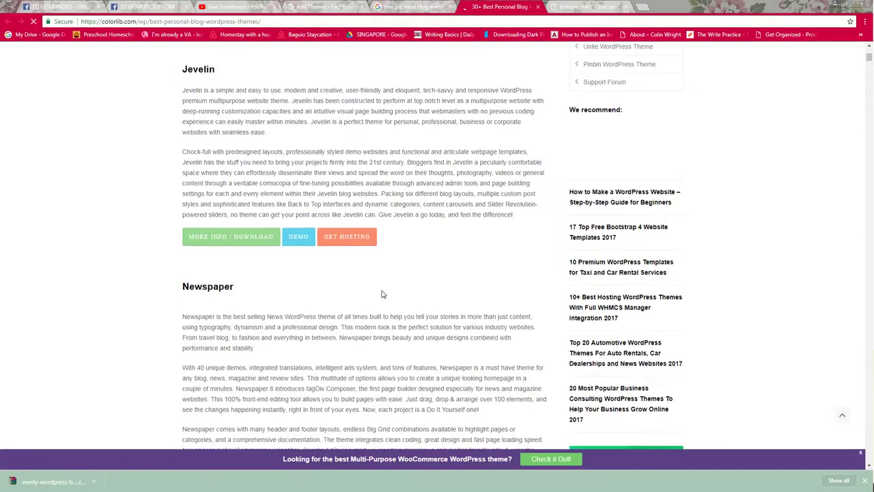
scroll(382, 293, down, 1)
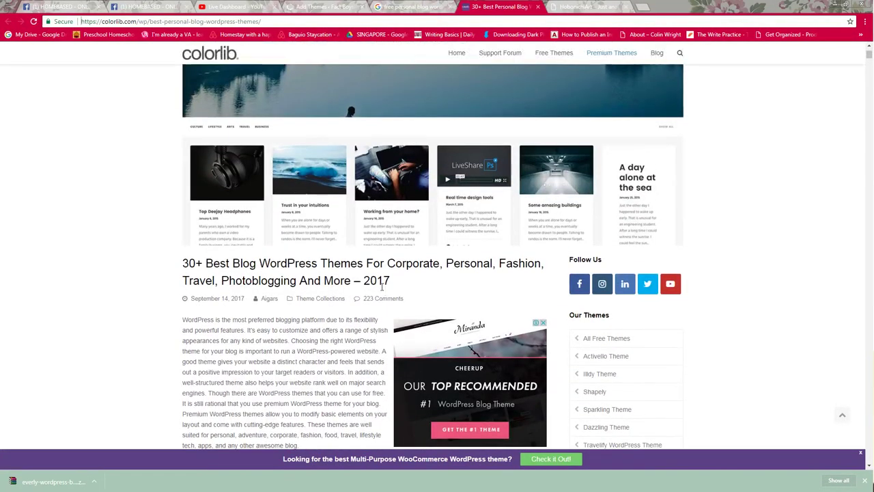
scroll(381, 286, down, 6)
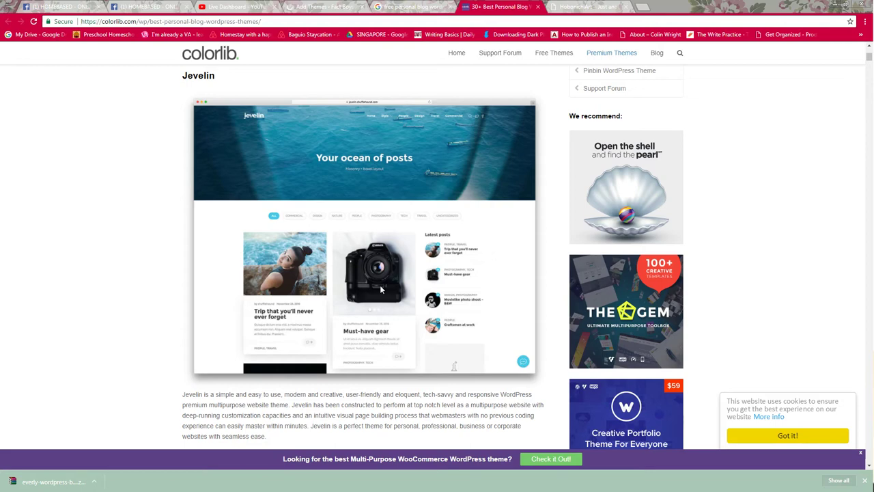
scroll(382, 289, down, 3)
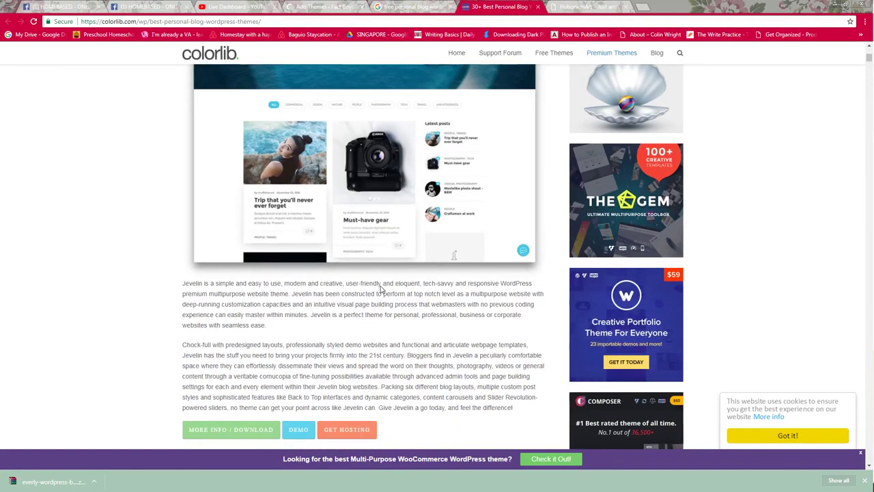
scroll(382, 290, down, 2)
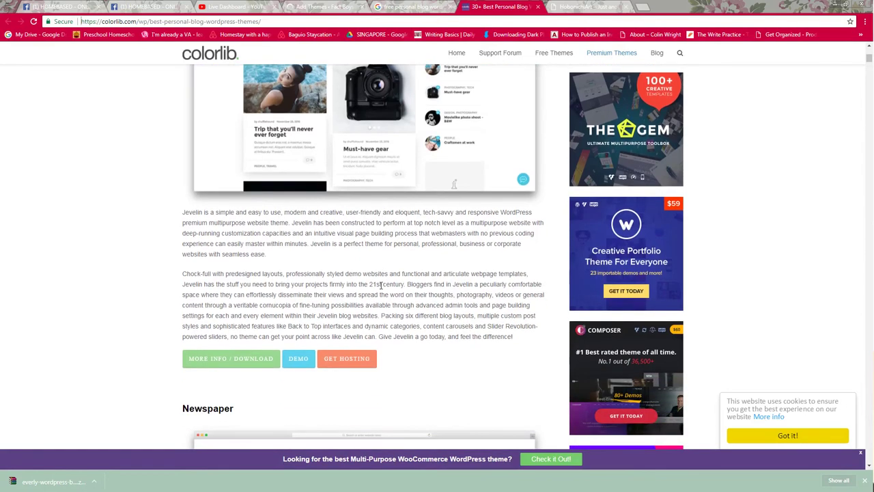
scroll(316, 325, up, 4)
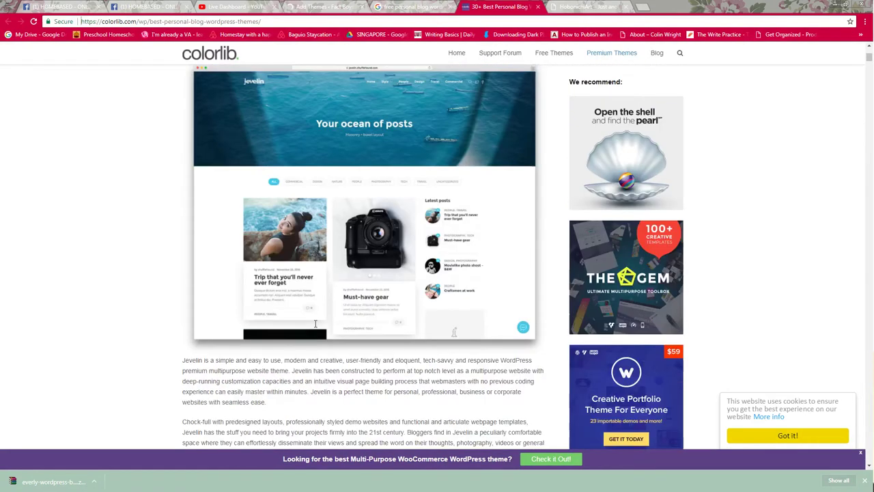
scroll(316, 325, down, 4)
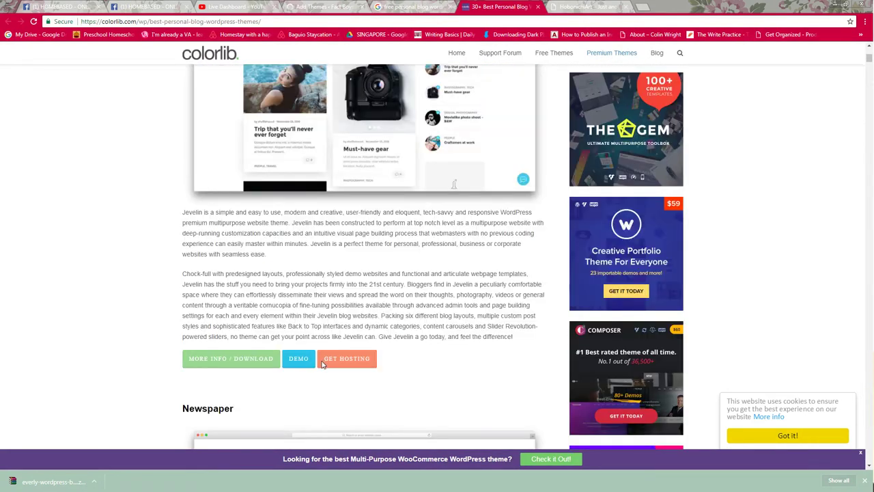
middle_click(311, 360)
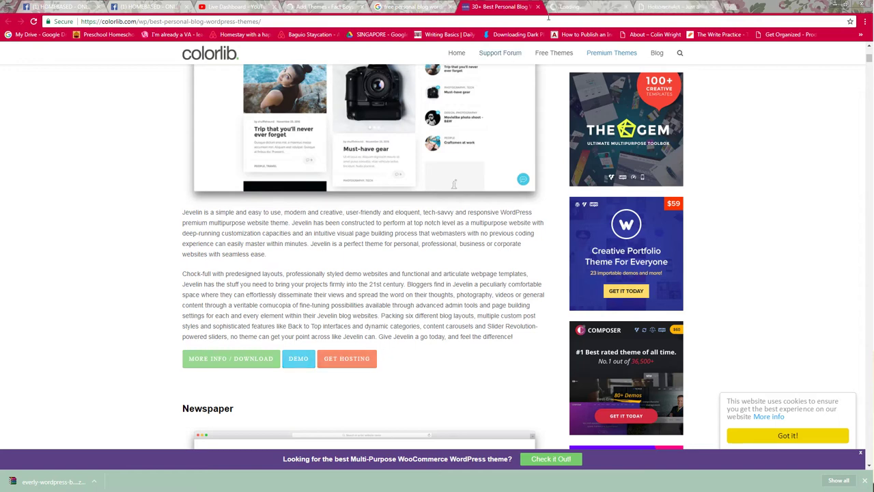
click(580, 6)
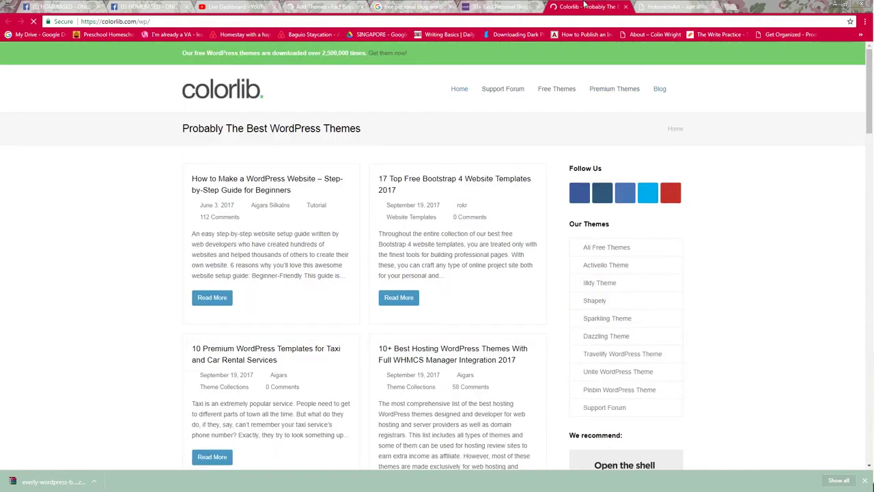
Look through the article listings on the colorlib home page, and close that page.
scroll(424, 240, down, 3)
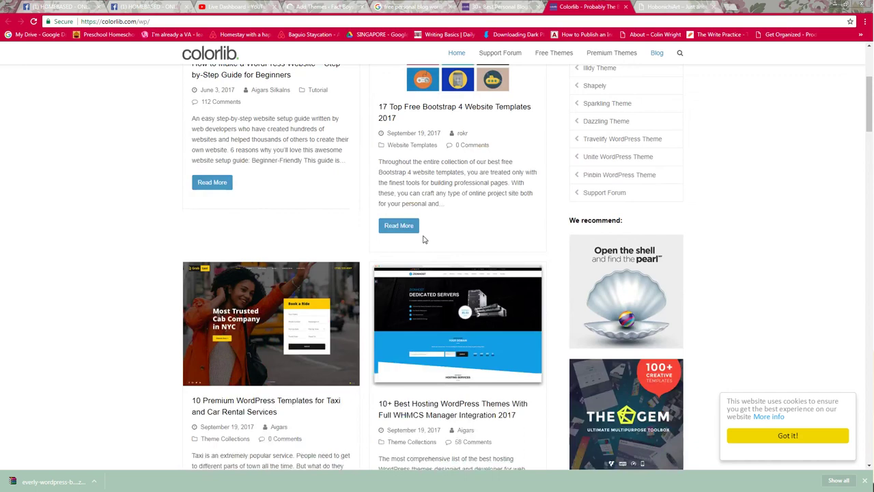
scroll(423, 239, down, 6)
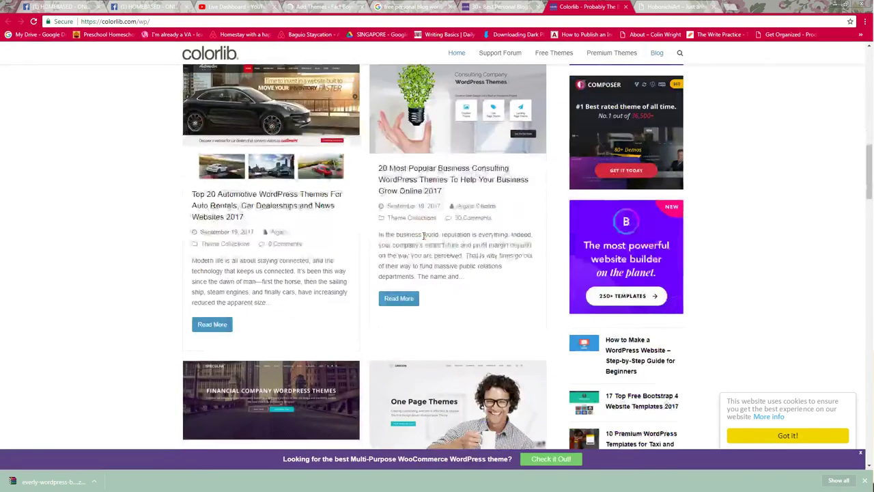
scroll(423, 237, down, 15)
scroll(422, 238, down, 1)
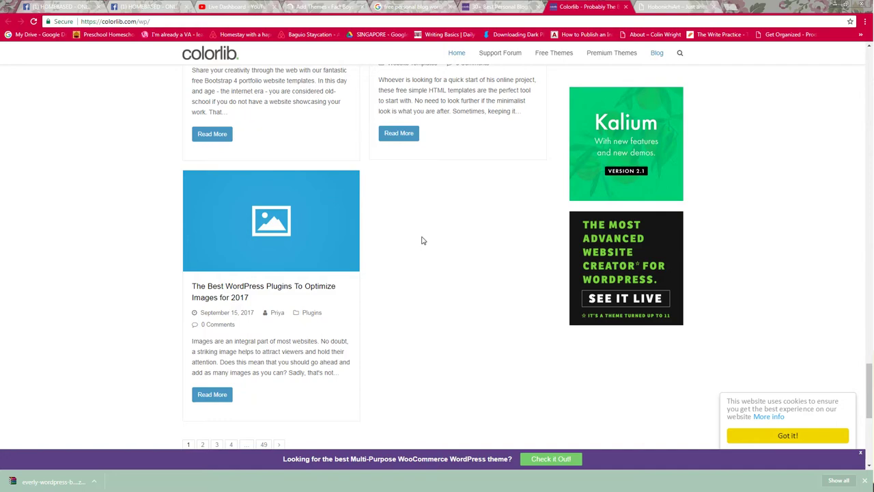
scroll(422, 241, up, 15)
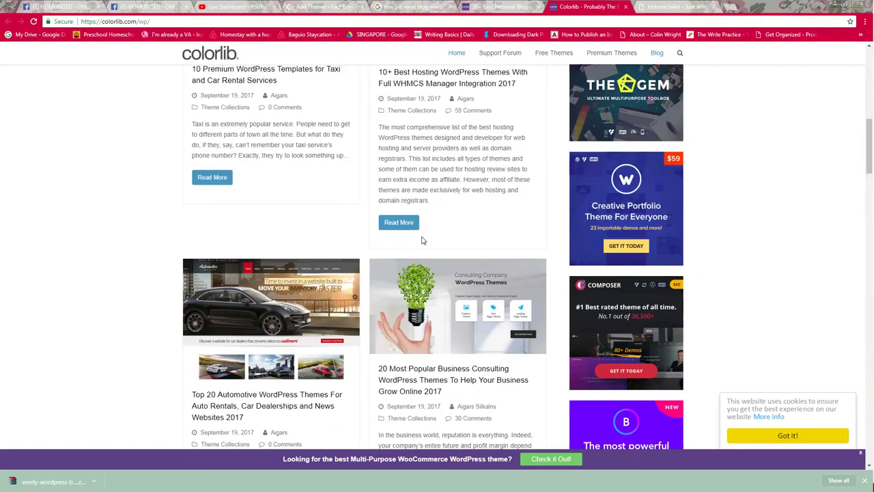
scroll(422, 241, up, 10)
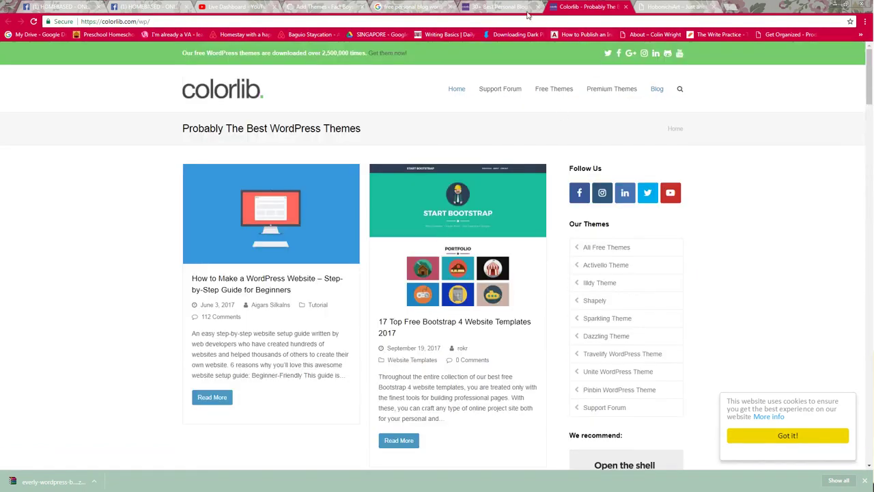
click(625, 8)
Review the Newspaper, Divi and Writing themes in colorlib's blog theme list, and check the Everly theme upload in the WordPress admin.
scroll(342, 287, down, 7)
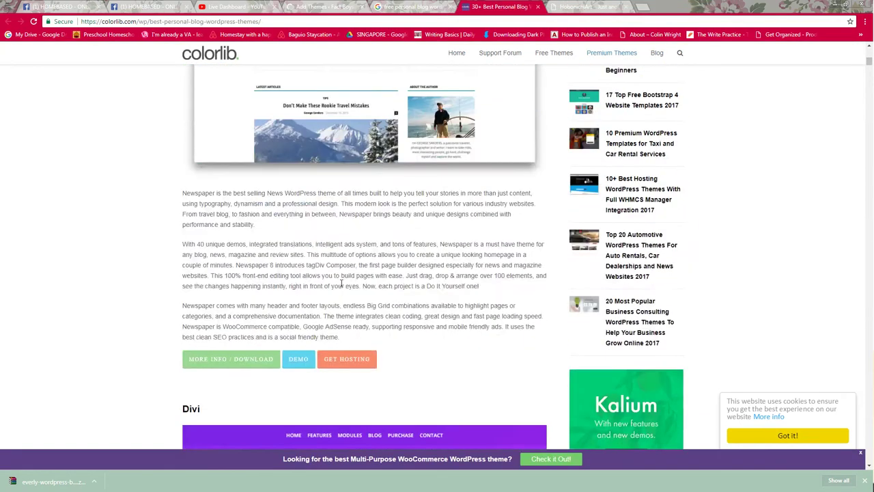
scroll(343, 287, down, 2)
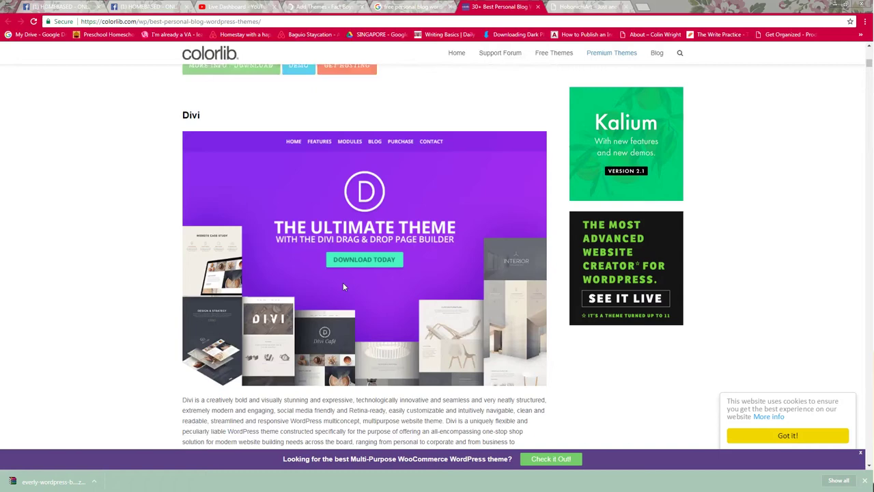
scroll(343, 286, down, 8)
scroll(306, 338, up, 3)
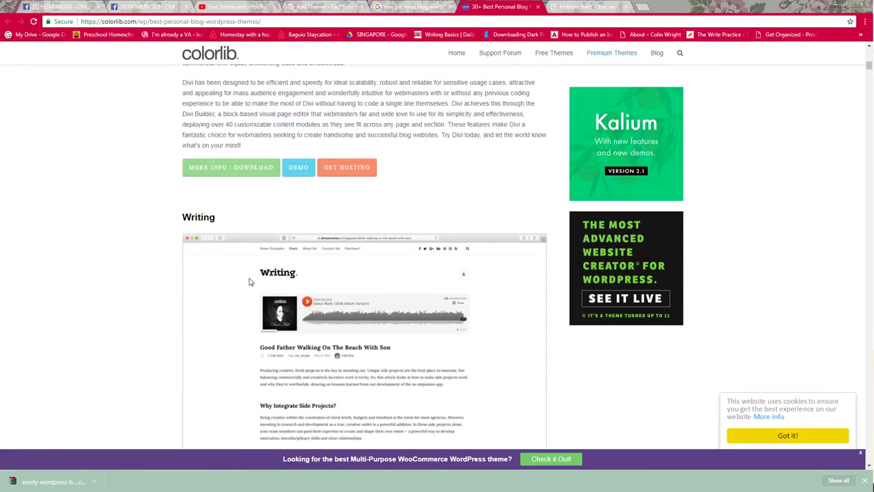
scroll(250, 281, down, 4)
click(312, 6)
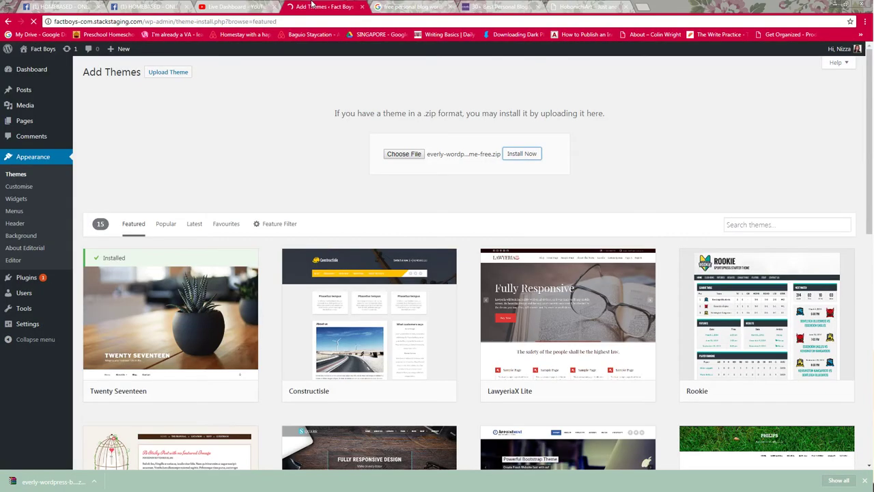
click(493, 6)
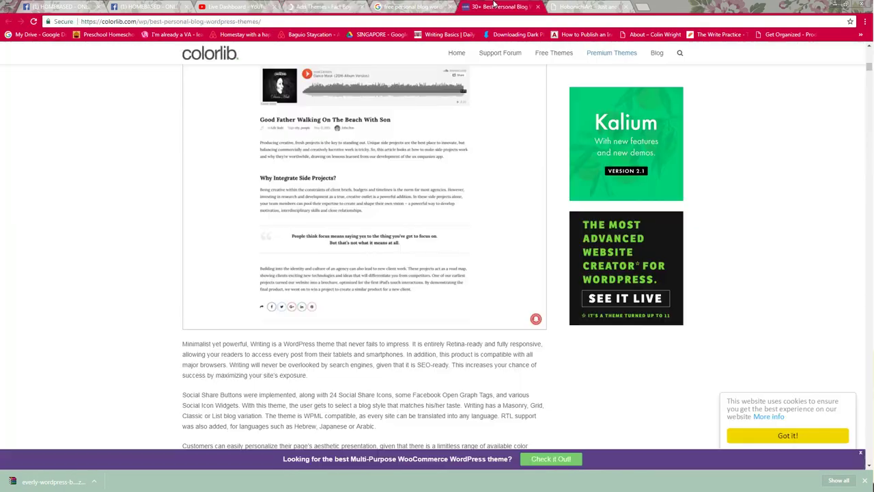
Review the Uncode theme in colorlib's list and open its demo in a new tab.
scroll(384, 276, down, 6)
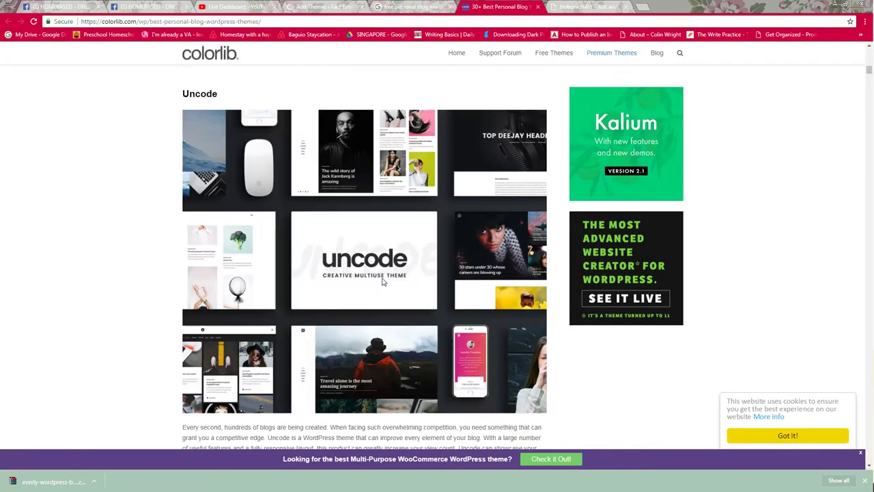
scroll(382, 280, down, 3)
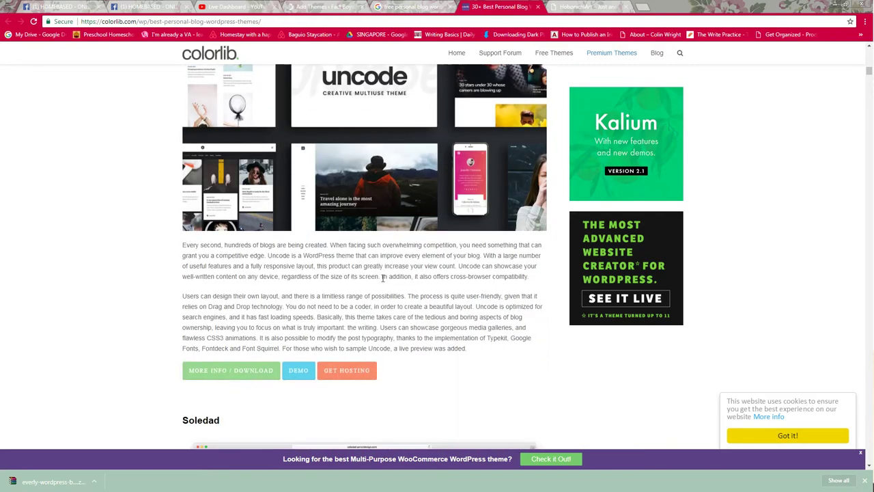
middle_click(298, 370)
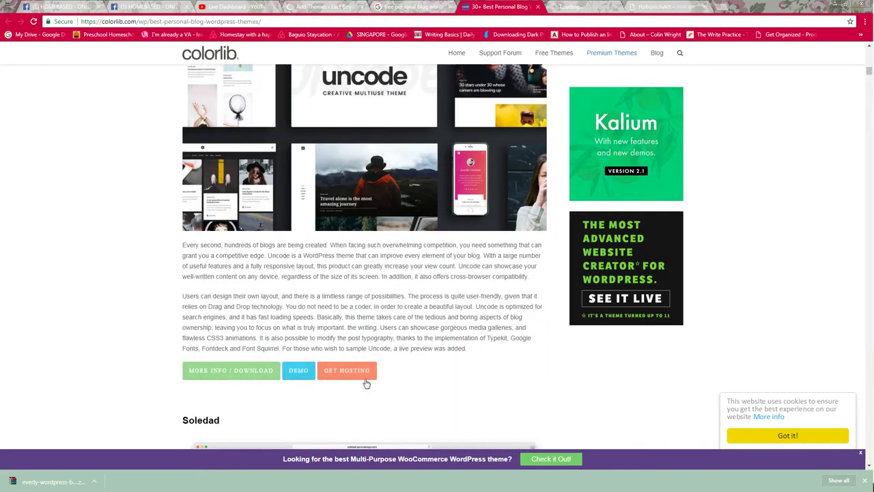
Examine the layouts and descriptions of the Soledad and Kalium themes in colorlib's list.
scroll(418, 377, down, 3)
scroll(418, 378, down, 7)
scroll(415, 374, up, 4)
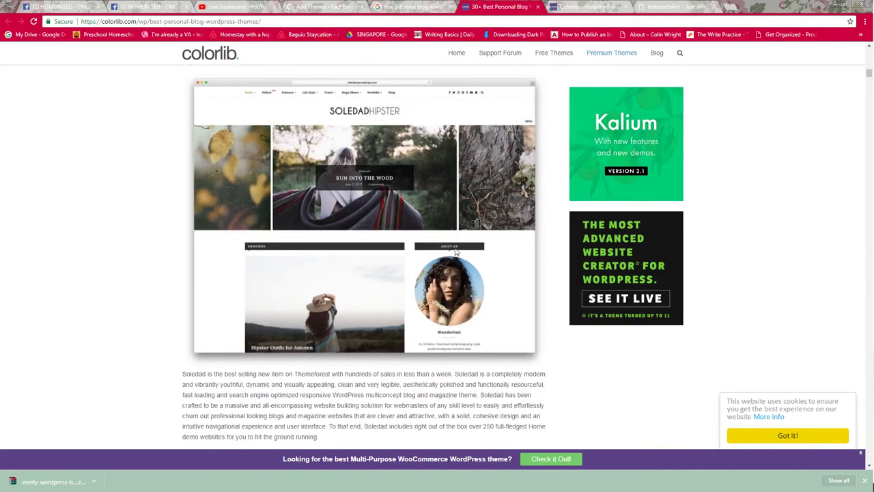
scroll(457, 251, down, 1)
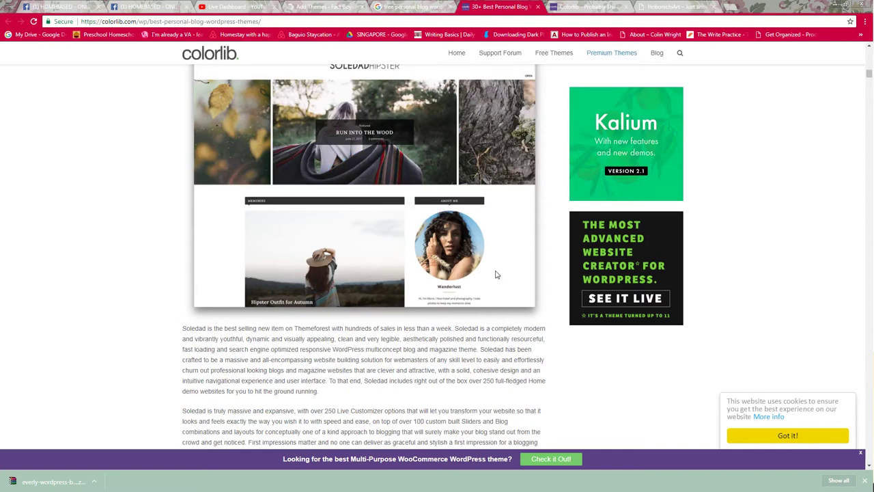
scroll(497, 275, down, 1)
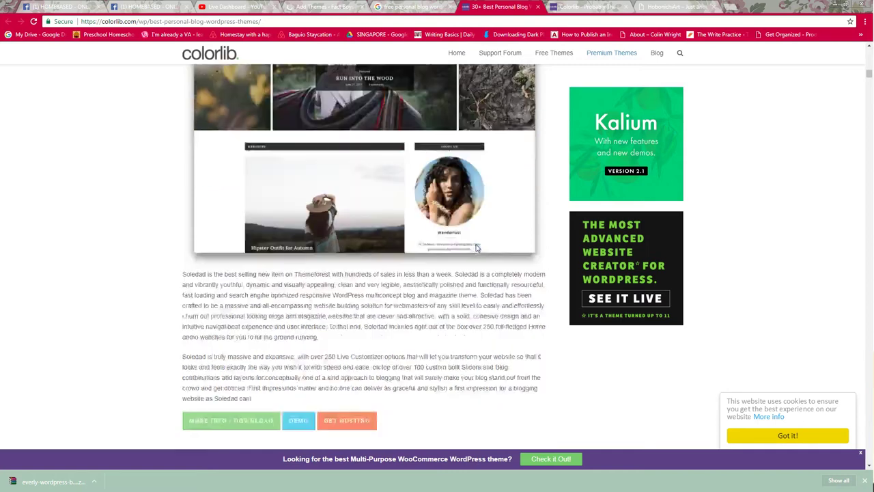
scroll(485, 248, down, 6)
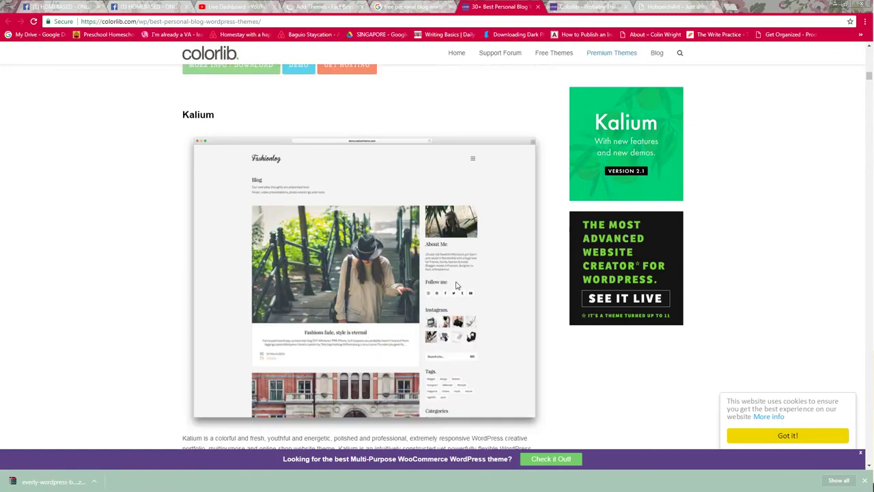
scroll(355, 281, down, 1)
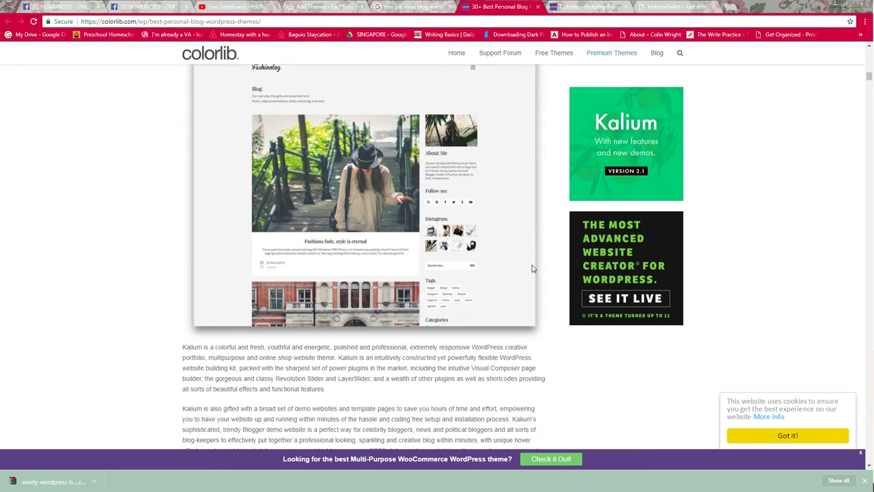
scroll(534, 267, up, 1)
scroll(533, 268, up, 1)
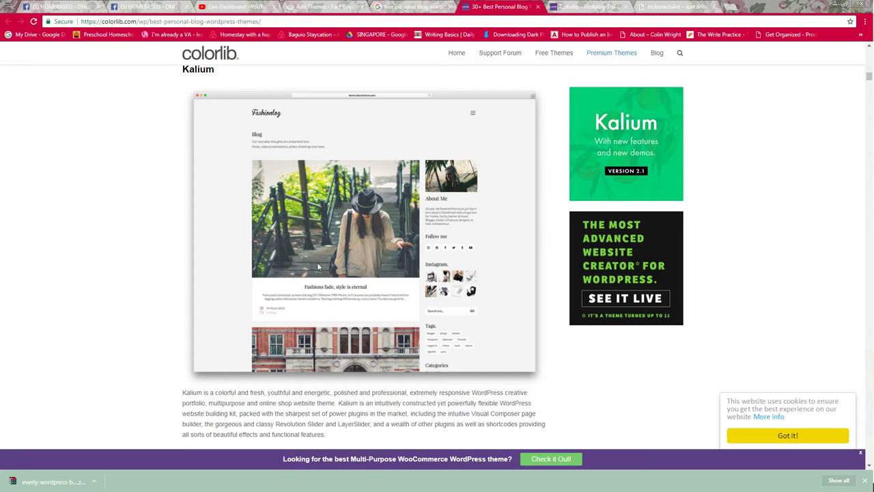
Browse colorlib's further blog themes from CheerUp to Foodica, including Shasta, EightyDays, Gillion, Typology, Breviter Pro and The Voux.
scroll(317, 263, down, 8)
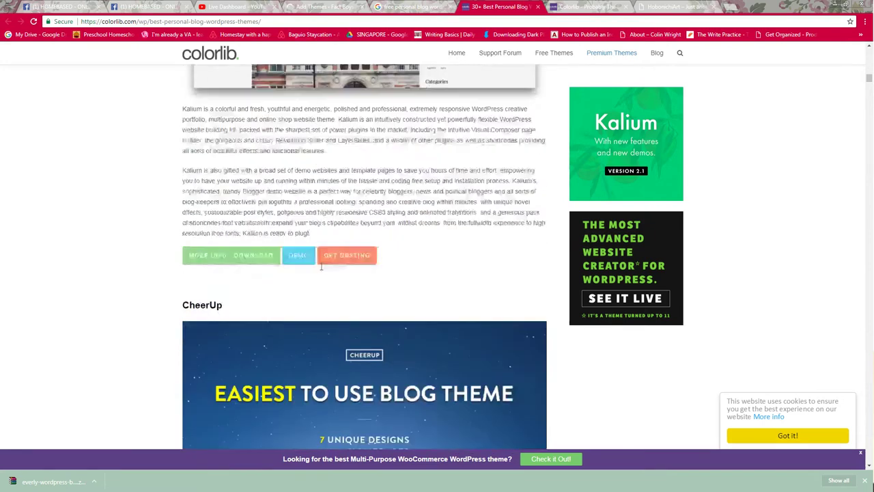
scroll(321, 267, down, 10)
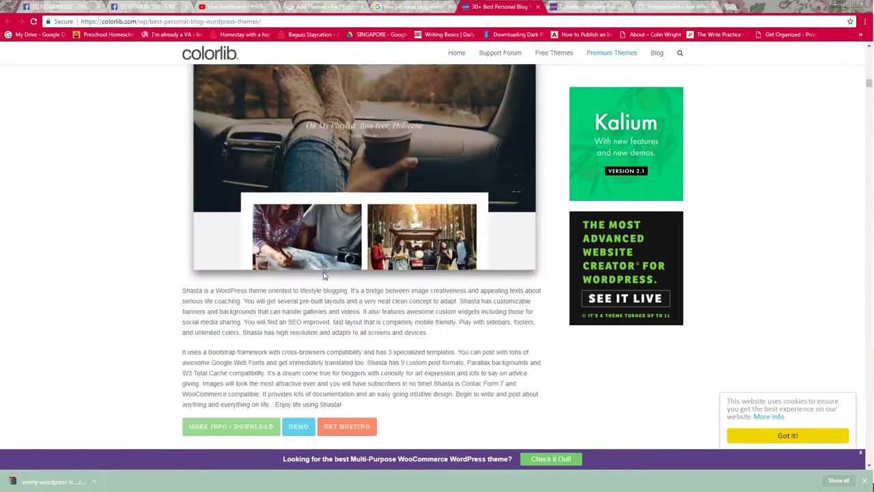
scroll(324, 272, down, 12)
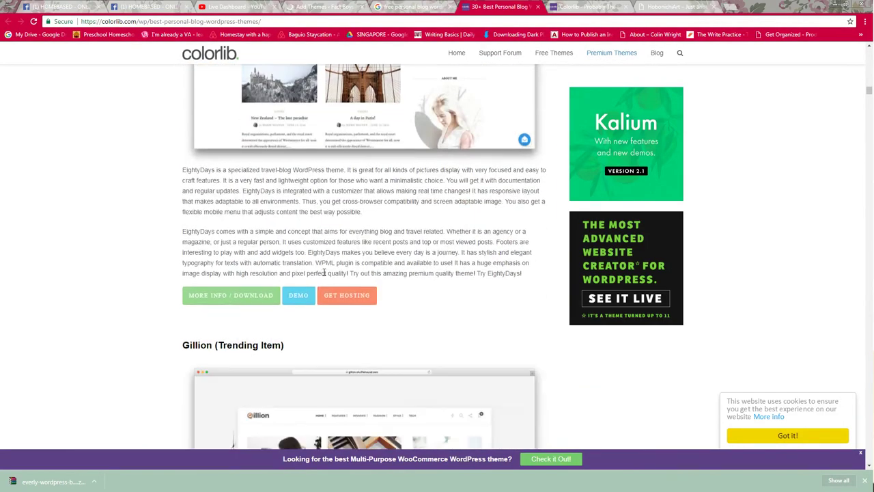
scroll(325, 272, down, 2)
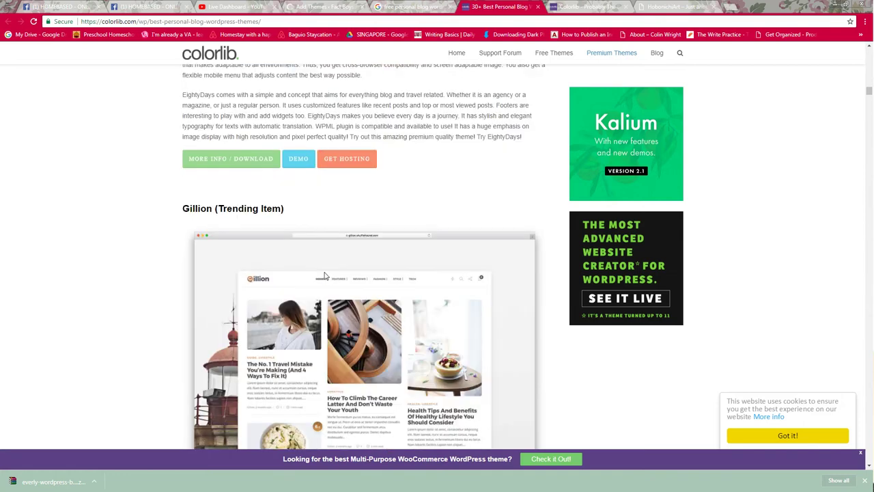
scroll(325, 274, down, 2)
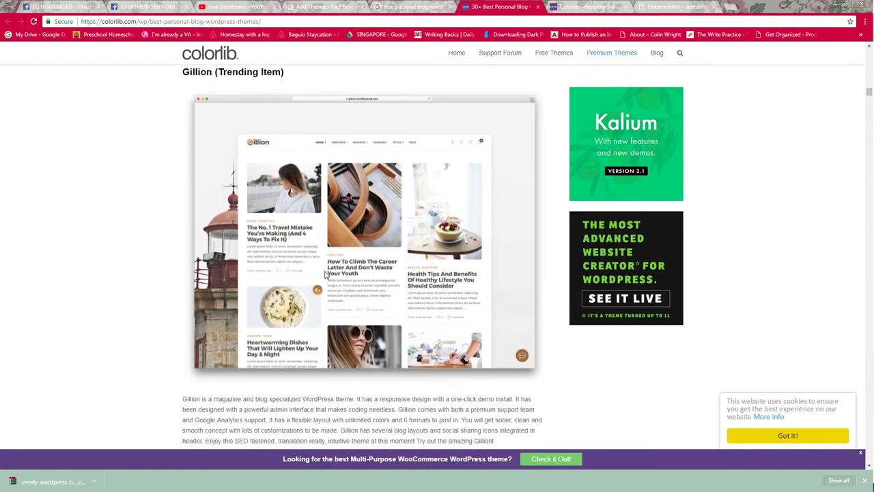
scroll(325, 274, down, 13)
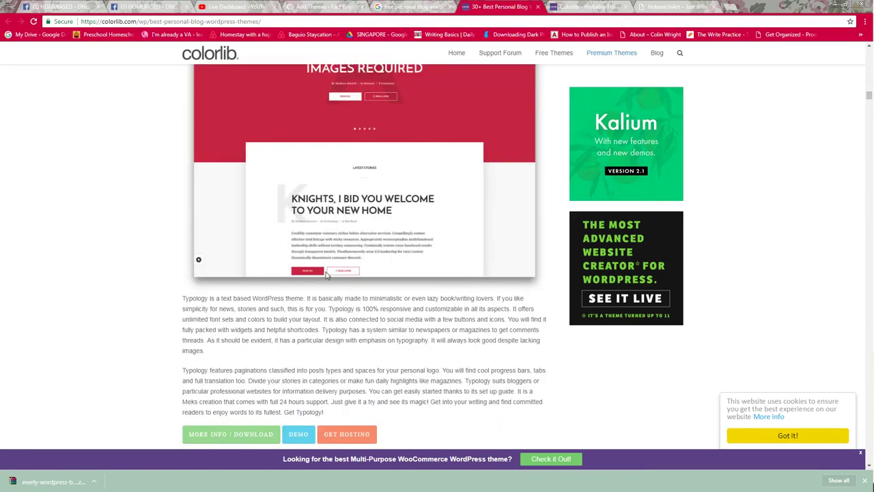
scroll(327, 275, down, 1)
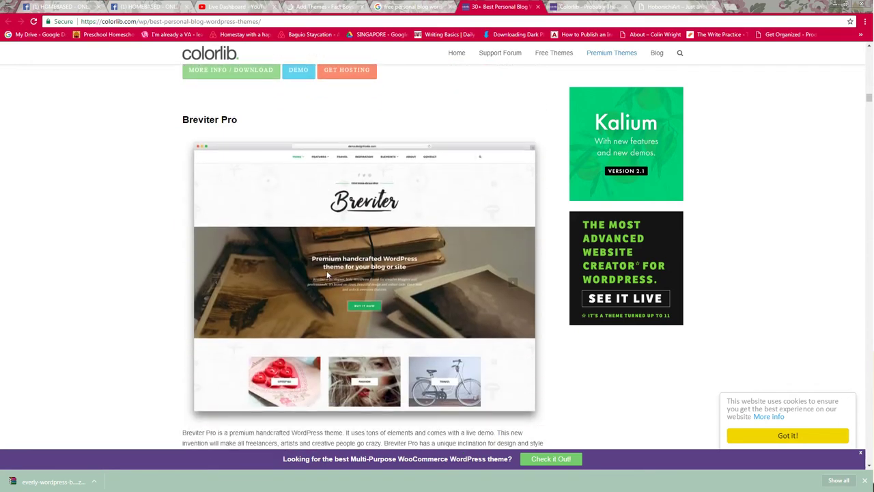
scroll(327, 272, down, 5)
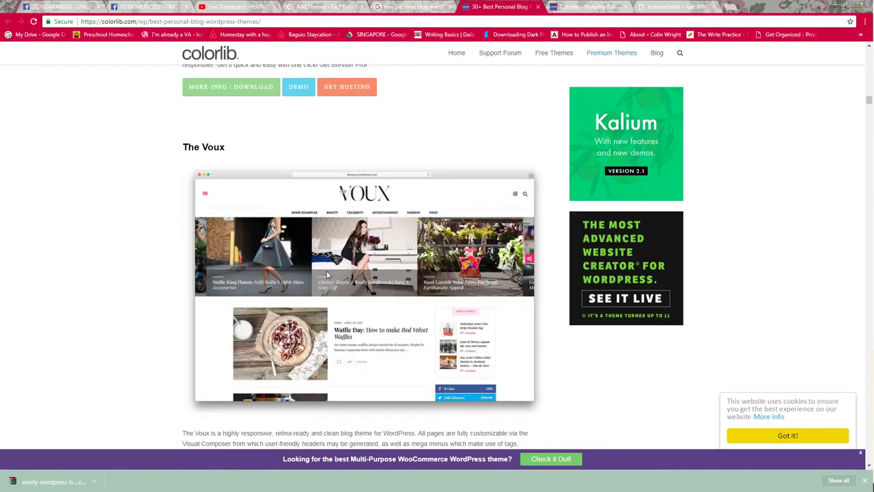
scroll(322, 275, down, 5)
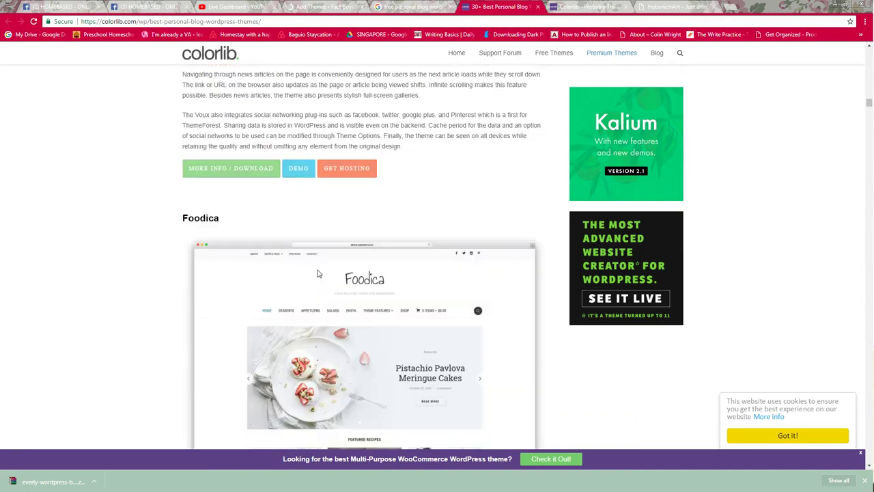
scroll(318, 274, down, 2)
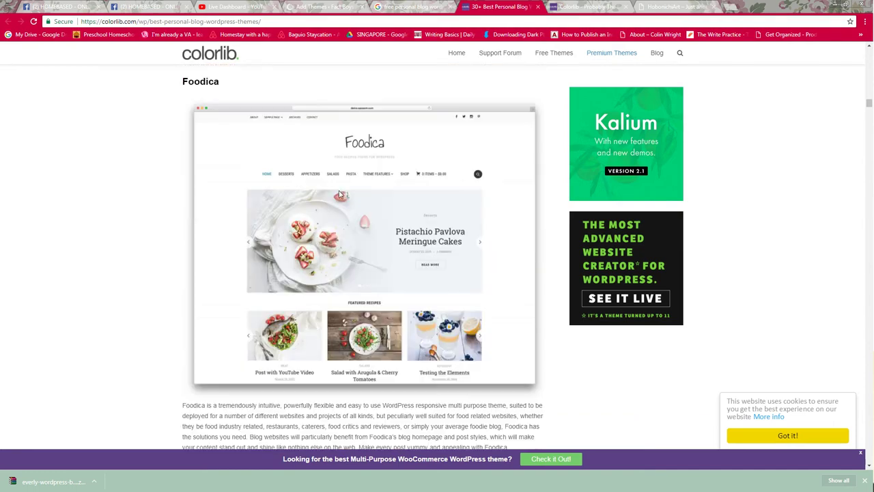
scroll(375, 205, down, 1)
scroll(375, 251, down, 2)
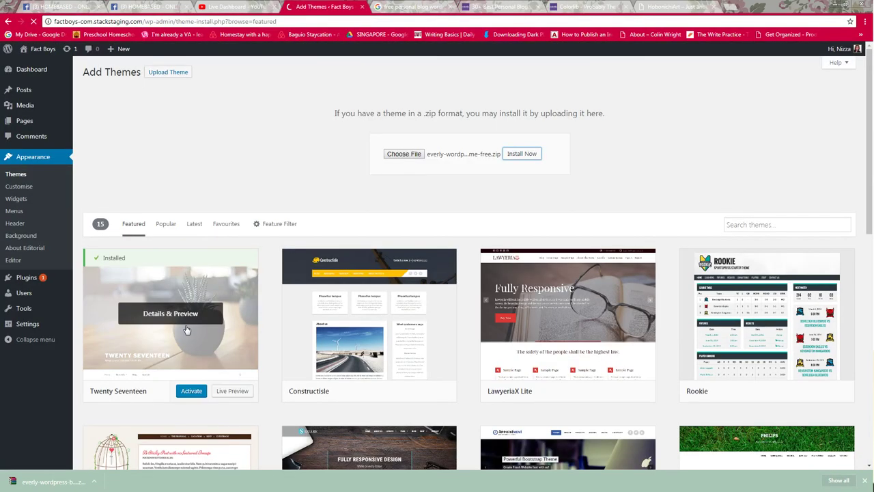
Check the pending Everly theme installation on the Fact Boys site and the YouTube live chat.
click(522, 154)
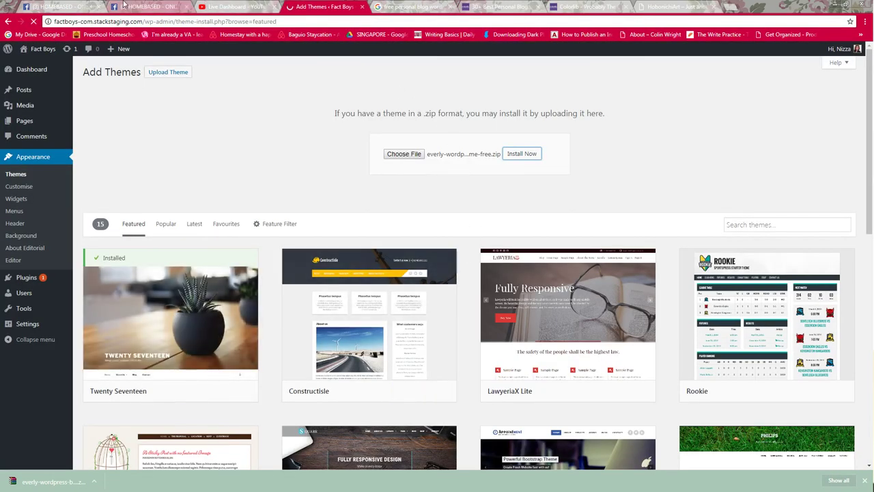
click(226, 7)
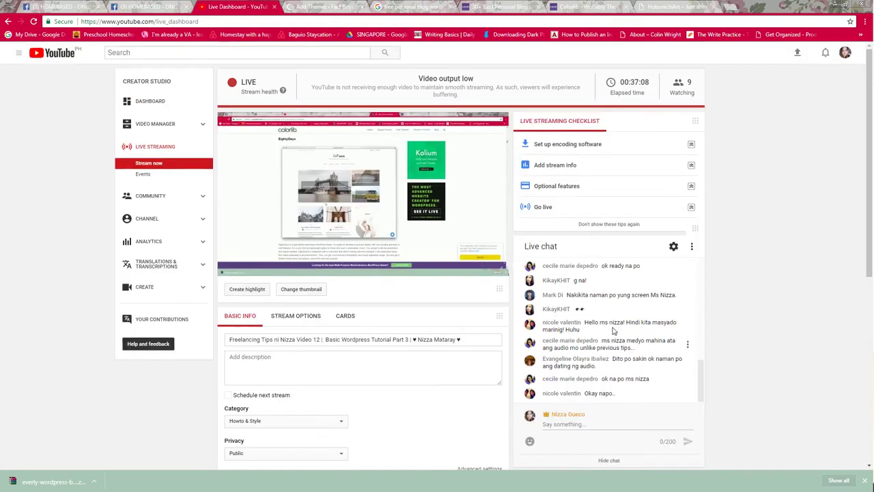
Close the colorlib home page and the HobonichiArt page to return to colorlib's list of personal blog themes.
click(589, 6)
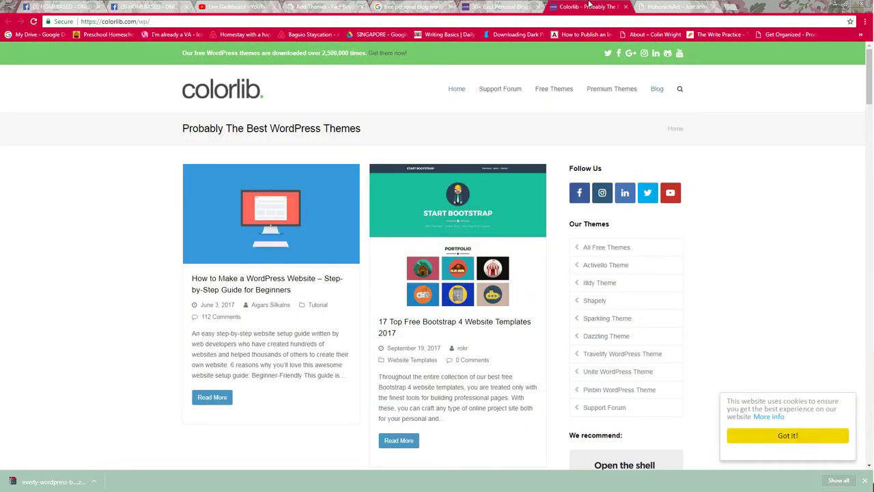
click(626, 6)
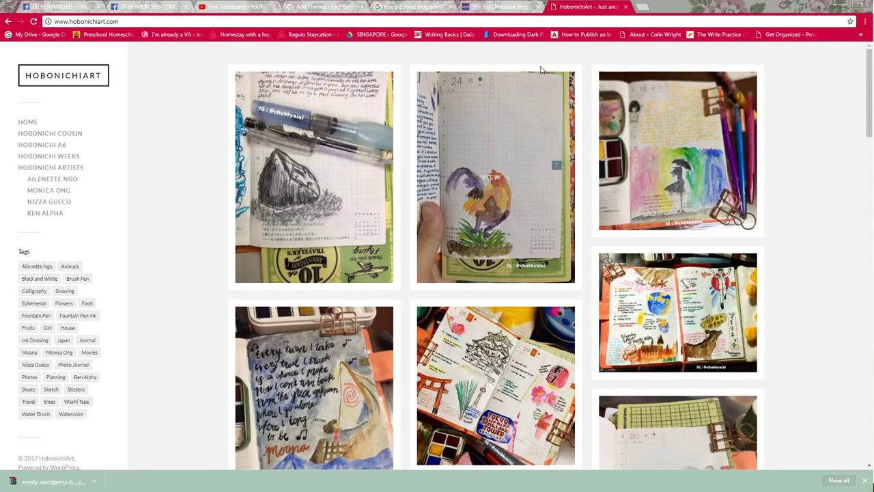
click(625, 6)
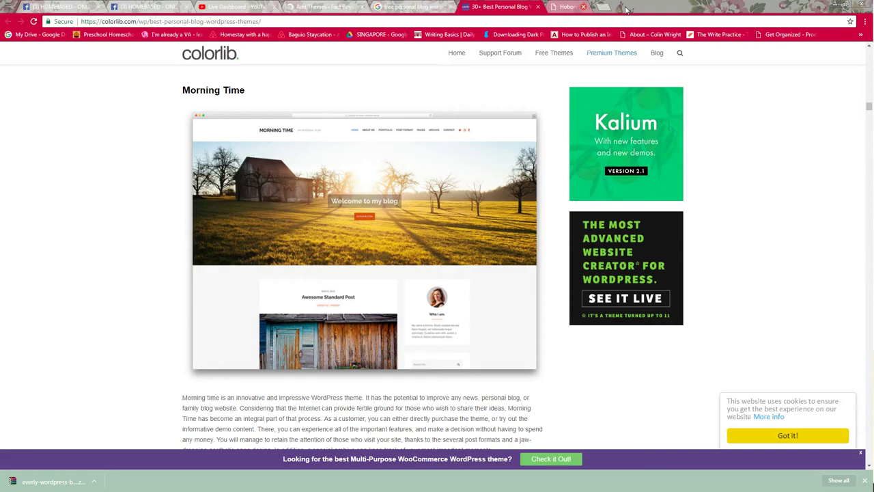
Close colorlib's theme list and open Designscrazed's "62 Best Free Personal Blog WordPress Themes 2017" from the search results in a separate tab.
scroll(447, 102, down, 5)
scroll(448, 103, up, 4)
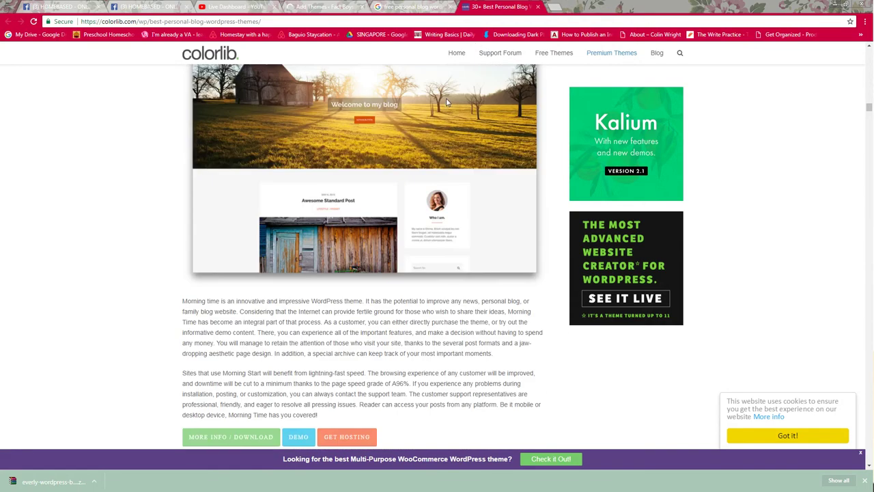
click(537, 7)
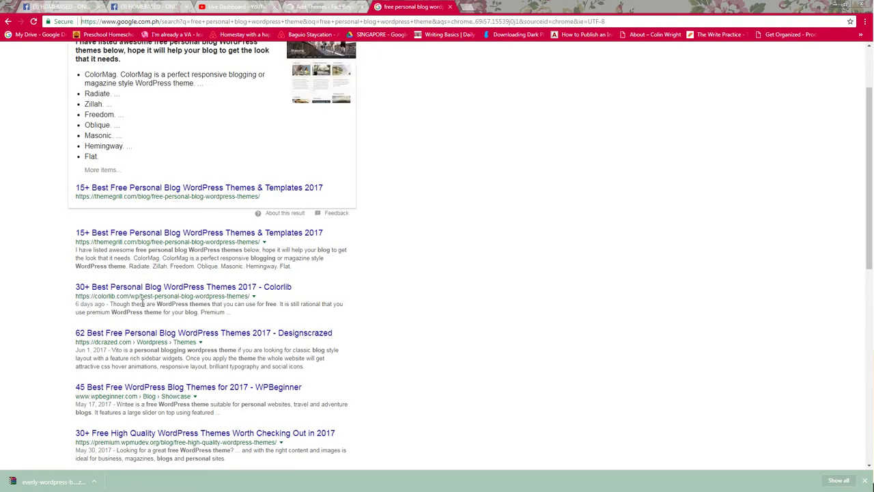
scroll(141, 300, down, 1)
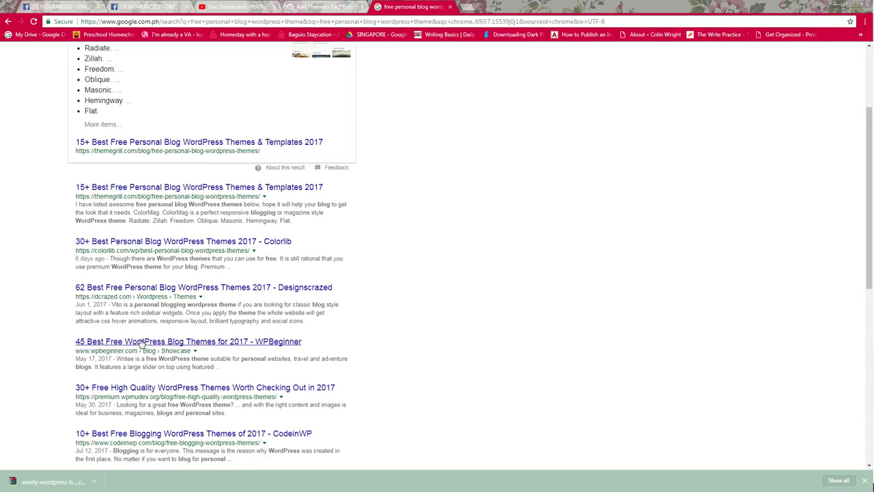
middle_click(198, 286)
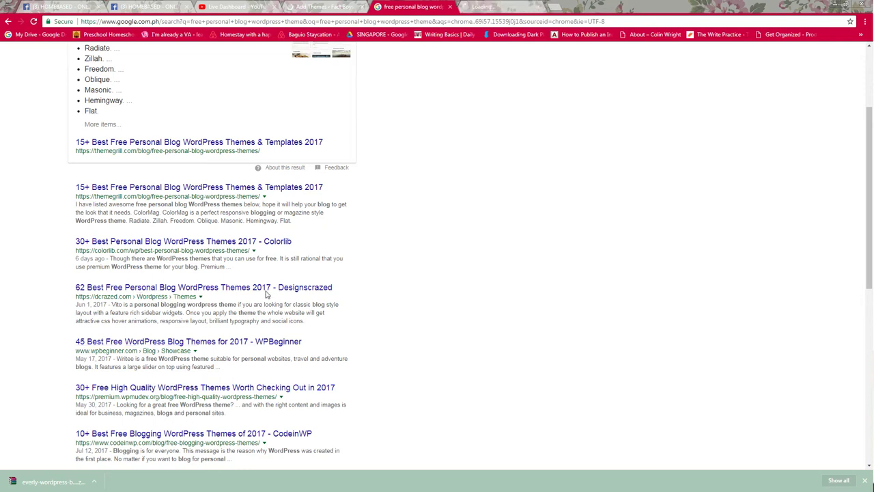
click(498, 8)
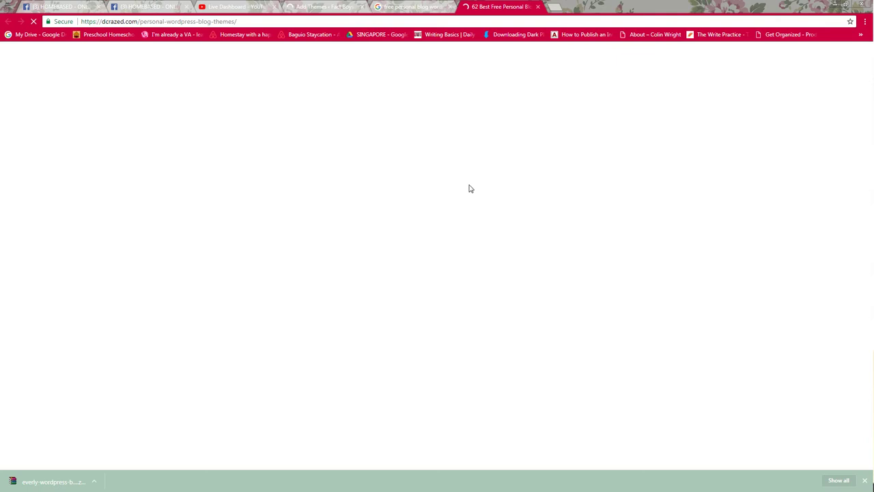
Check the YouTube live chat and read the introduction and Zillah entry of the DesignsCrazed article.
click(236, 8)
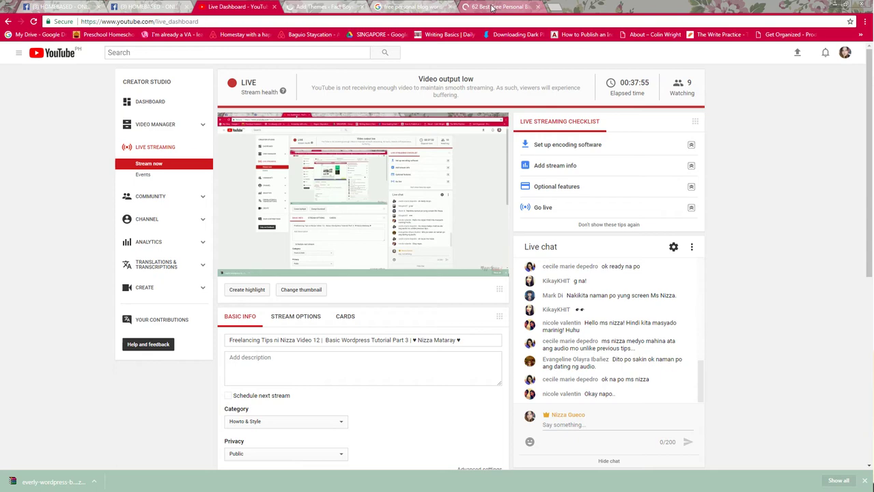
click(491, 7)
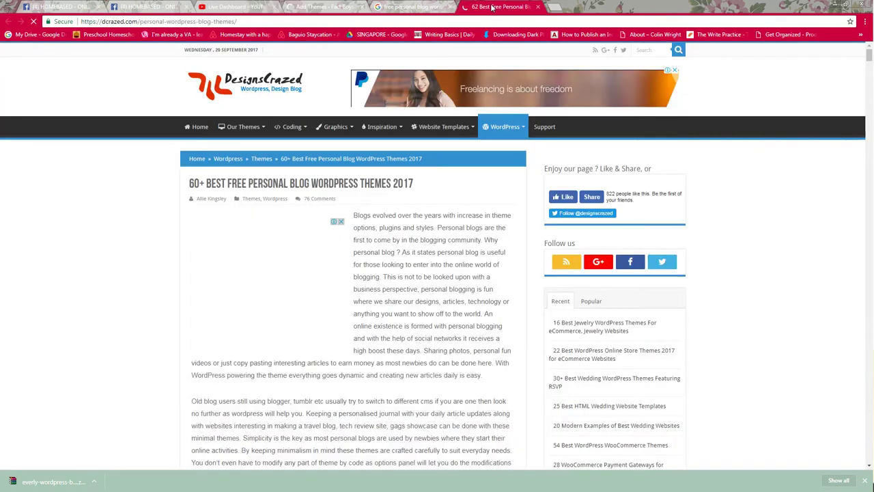
scroll(373, 356, down, 2)
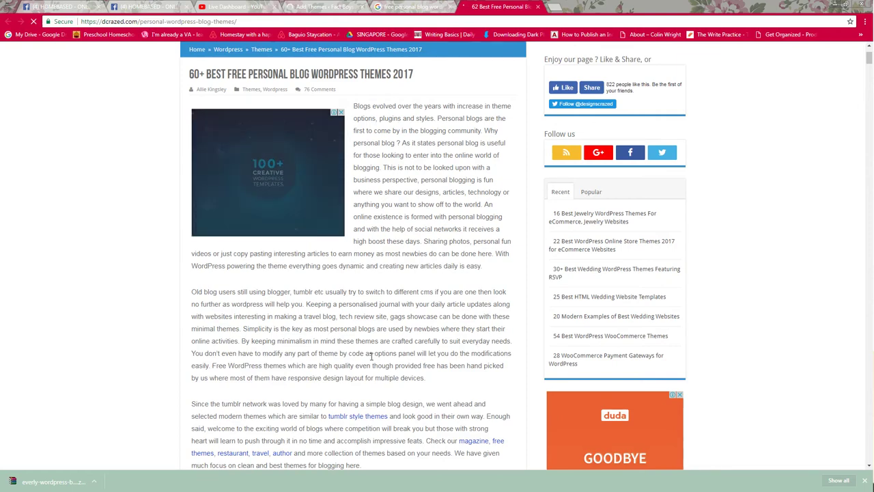
scroll(372, 356, down, 4)
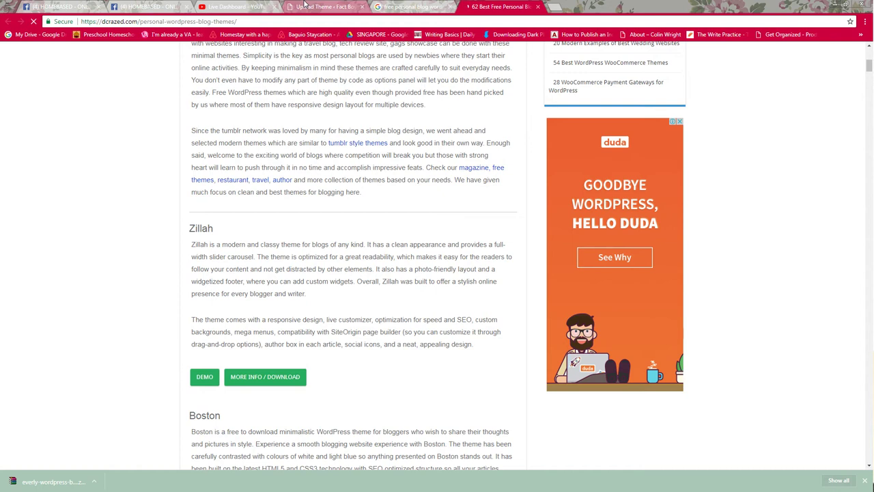
click(202, 5)
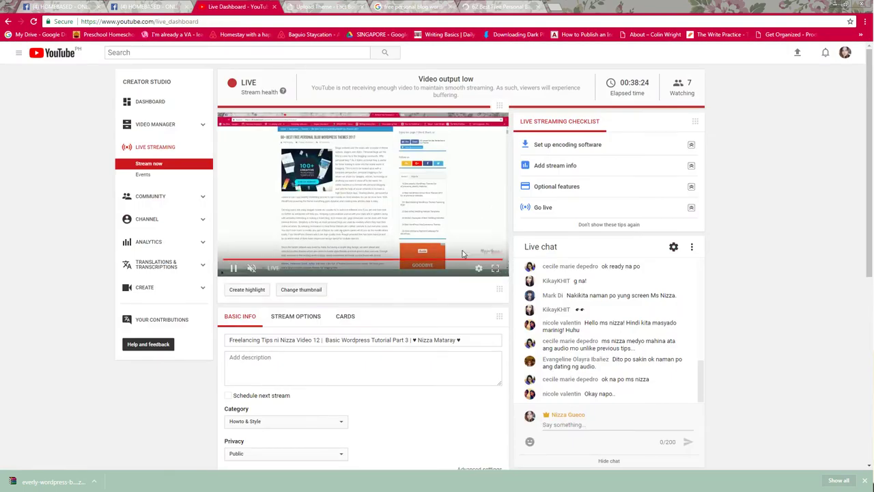
click(482, 6)
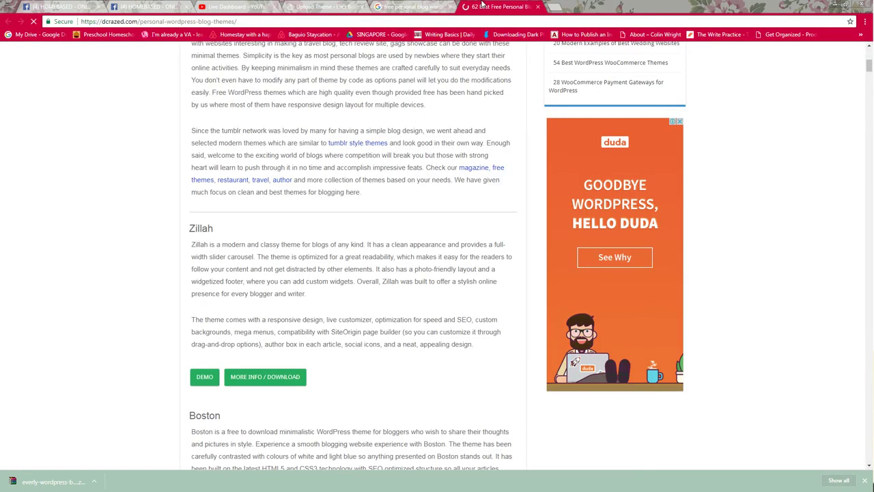
Check the Everly theme's installation result on the Fact Boys site and open the list of installed themes.
click(412, 6)
click(321, 6)
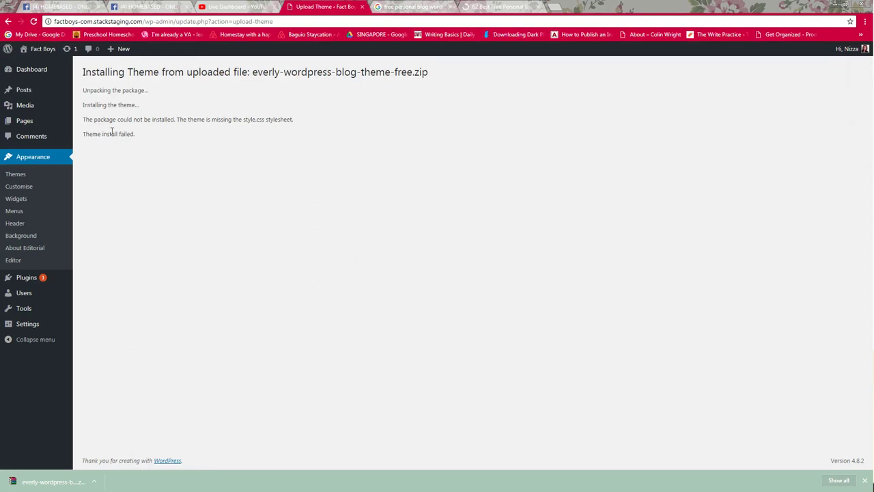
click(18, 175)
Browse DesignsCrazed's free personal blog themes from Zillah and Boston to Everal, Yuuta, Optimizer, Garfunkel, PROLOG and Vito.
click(498, 7)
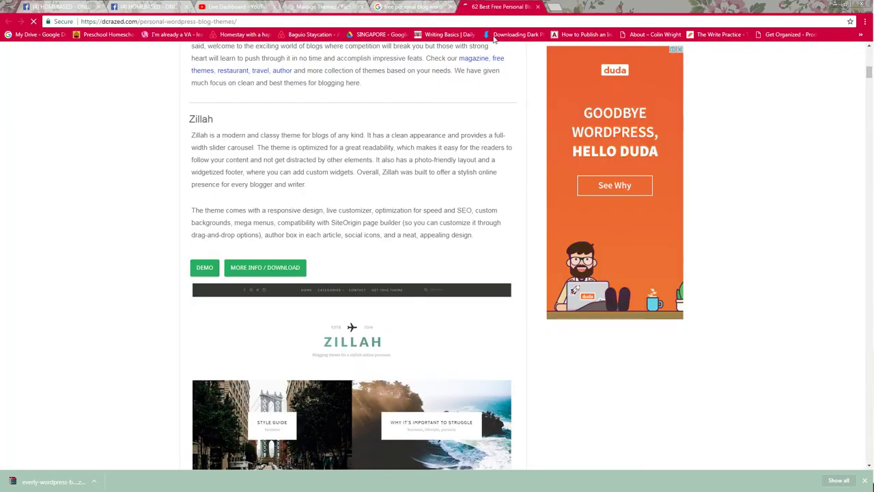
scroll(341, 301, down, 5)
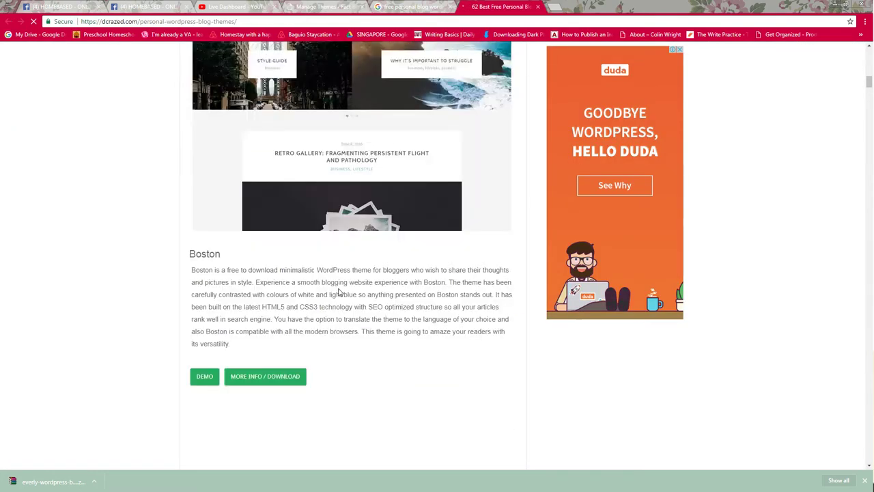
scroll(338, 292, down, 12)
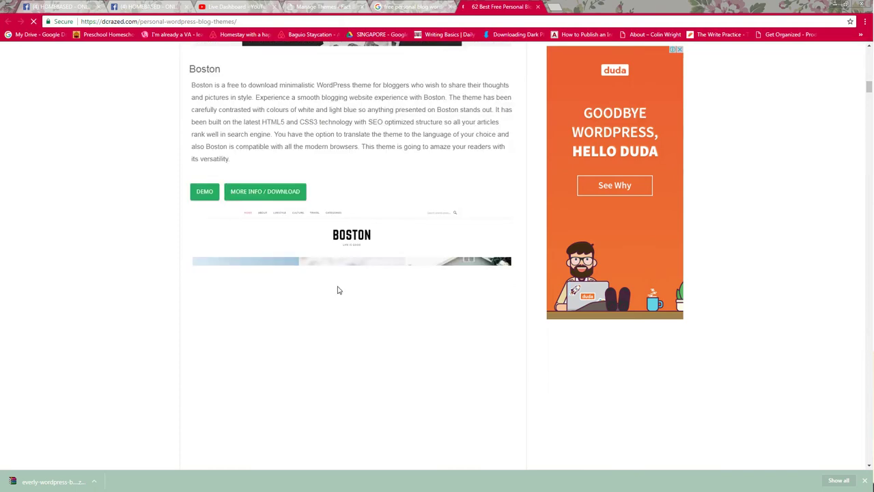
scroll(338, 286, down, 3)
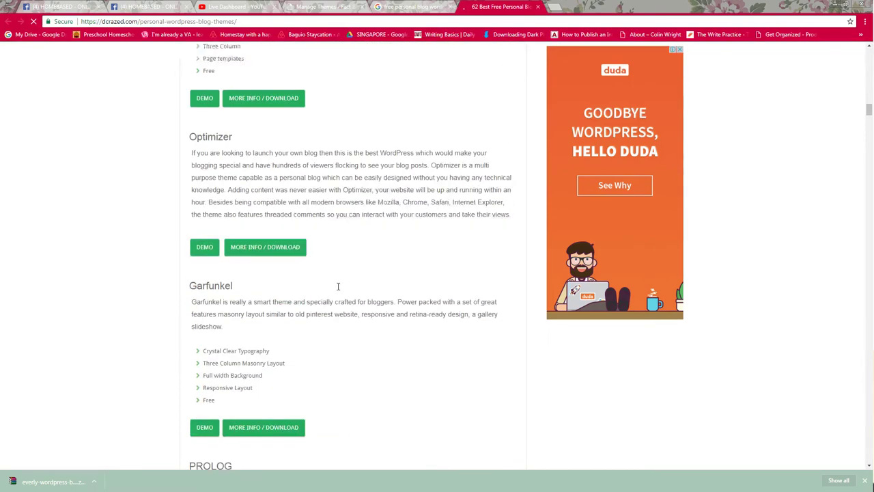
scroll(337, 287, up, 20)
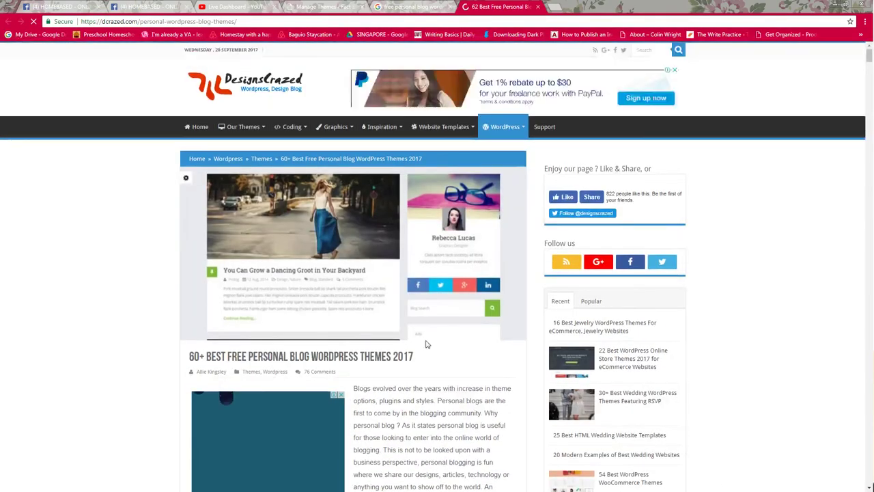
scroll(426, 344, down, 15)
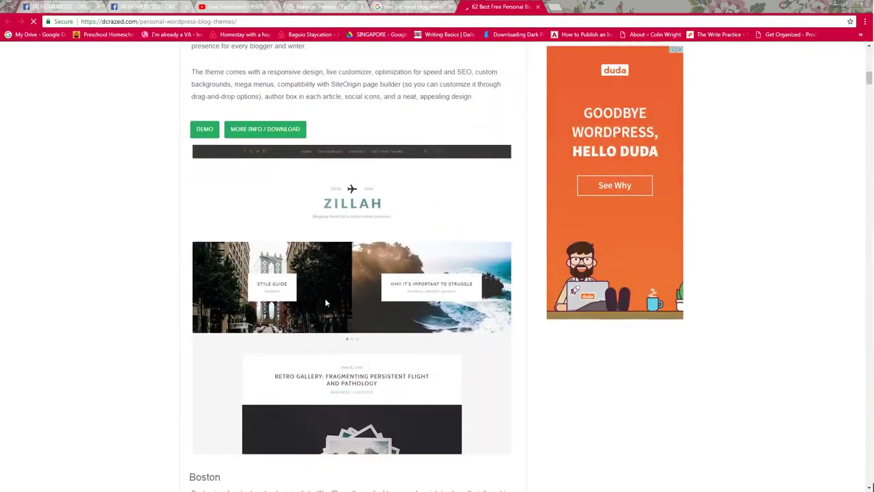
scroll(325, 303, down, 4)
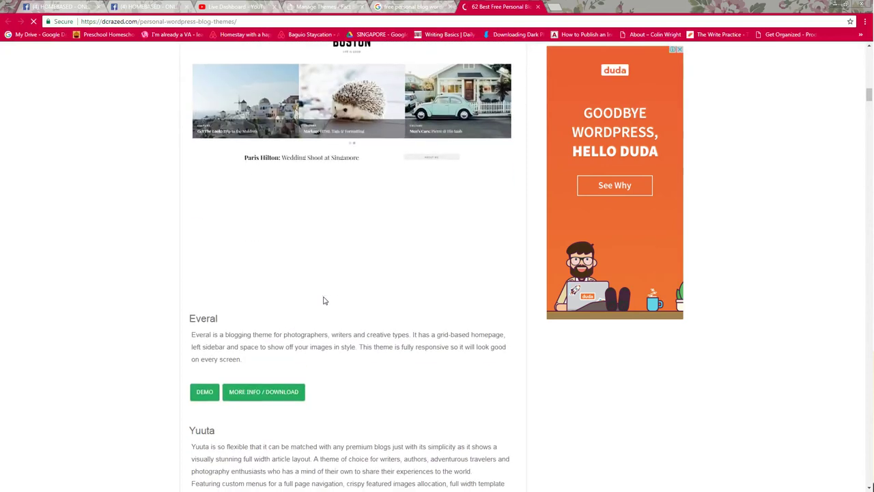
scroll(325, 300, down, 2)
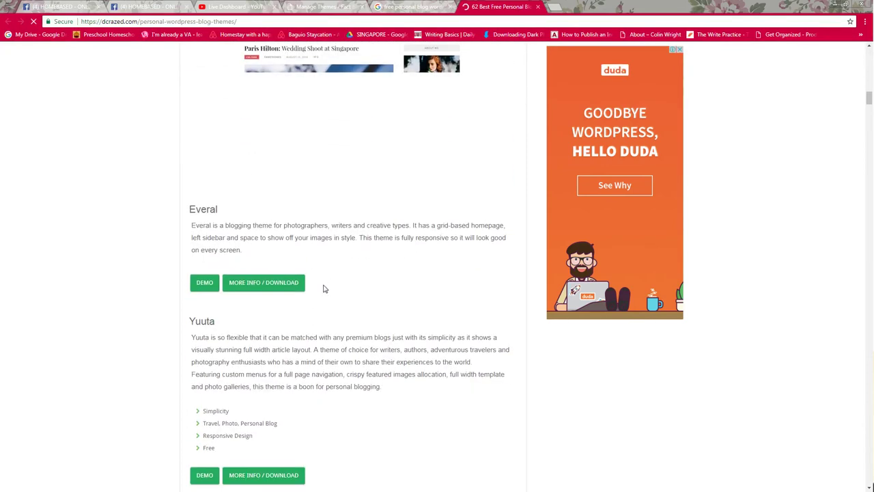
scroll(325, 295, down, 15)
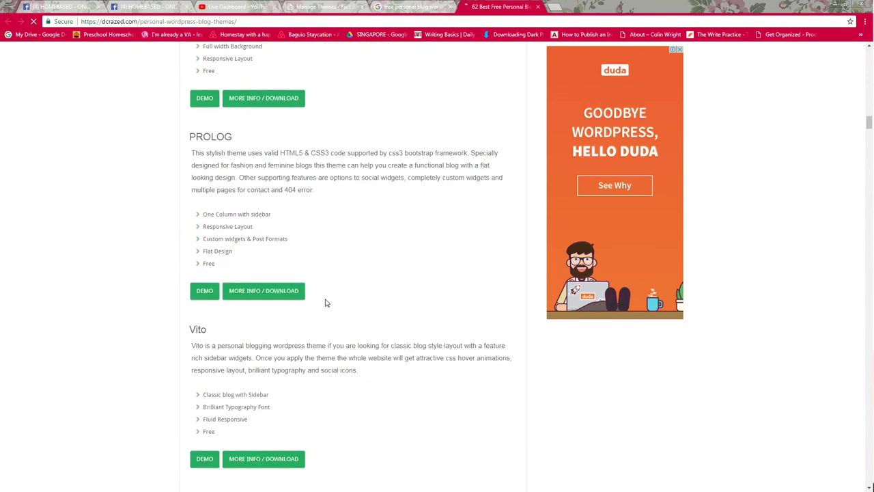
scroll(325, 303, down, 1)
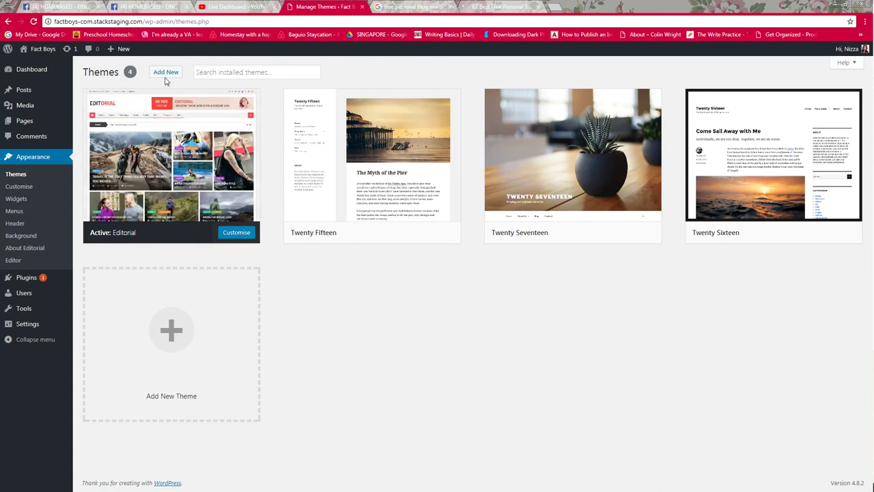
Check the YouTube live dashboard and chat as well as the comments on the Facebook group's live post.
key(ctrl+Tab)
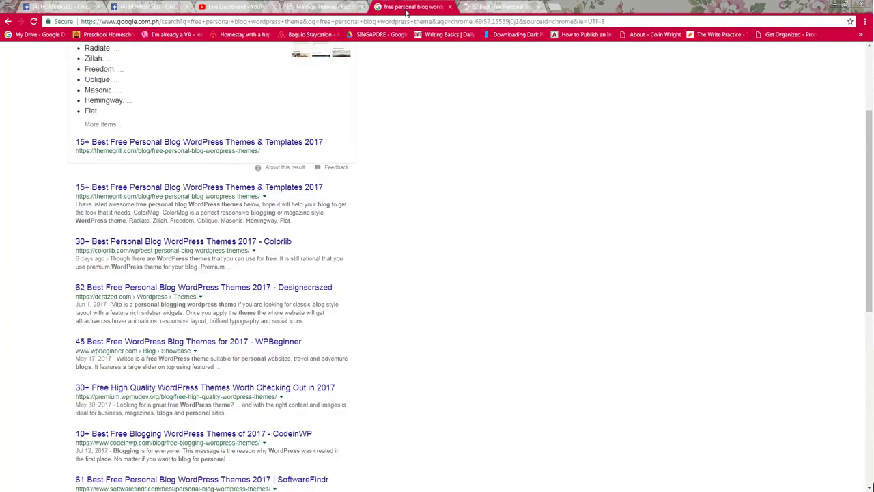
key(ctrl+shift+Tab)
key(ctrl+shift+Tab)
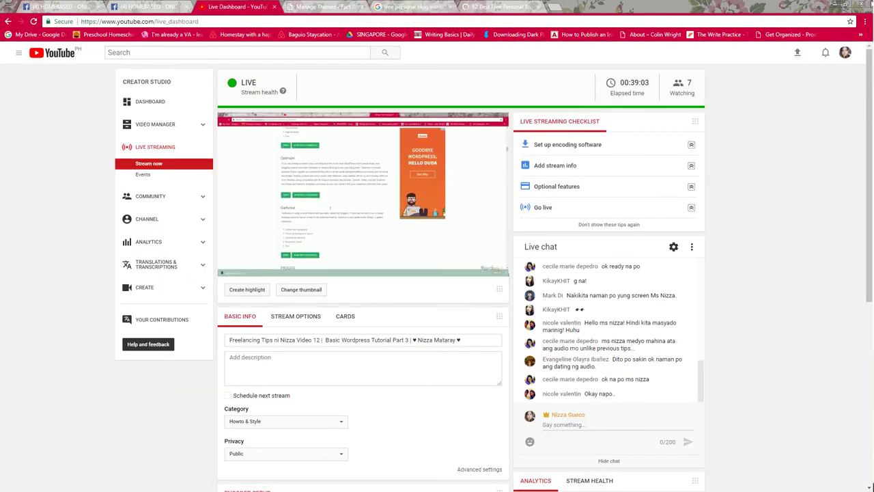
click(837, 6)
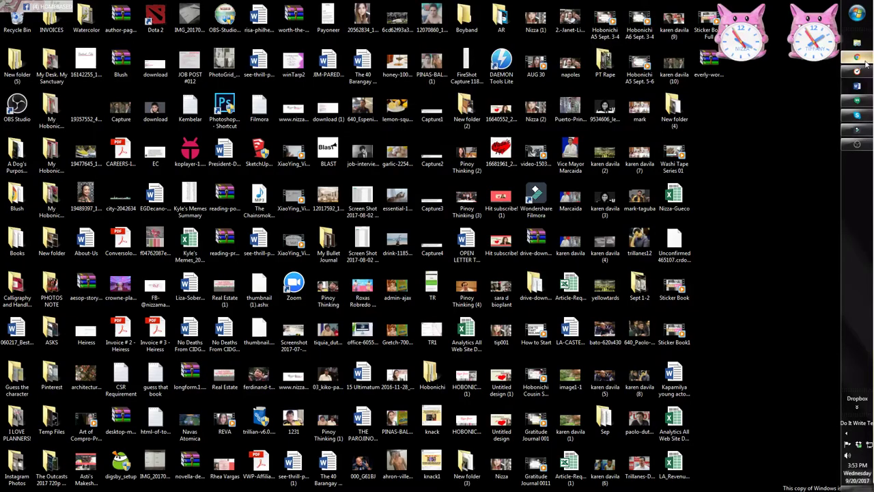
click(865, 62)
scroll(367, 285, down, 3)
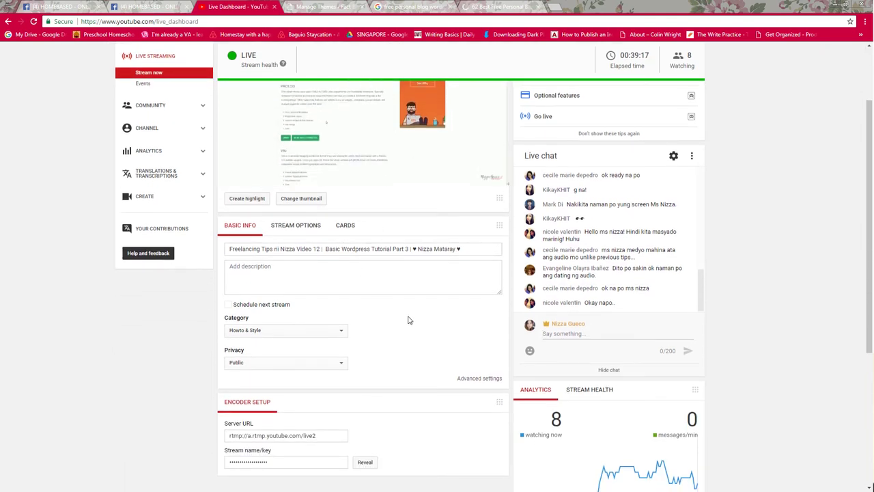
click(147, 6)
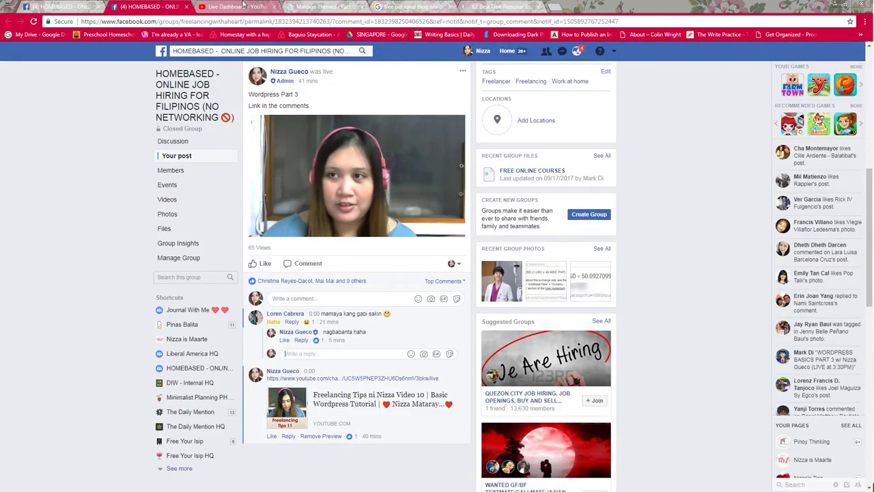
click(250, 5)
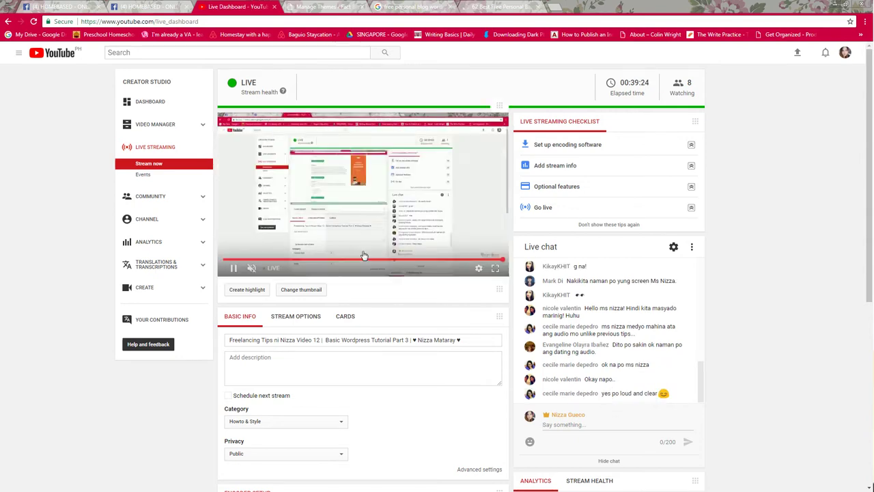
Upload and install the theme file genesis.2.3.1.zip on the Fact Boys site and activate Genesis.
click(321, 6)
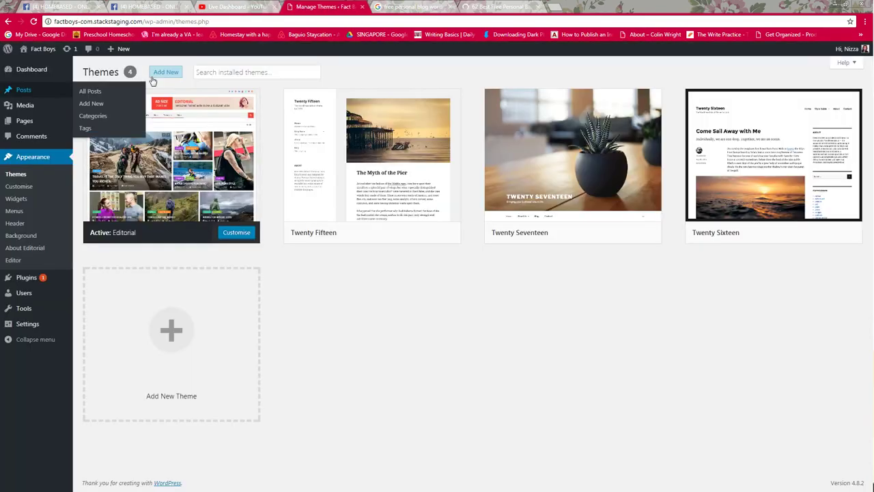
click(167, 75)
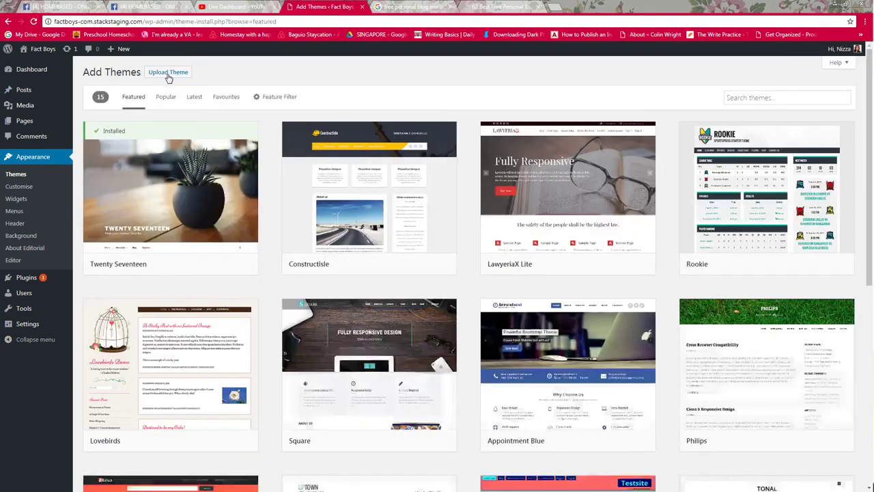
click(168, 74)
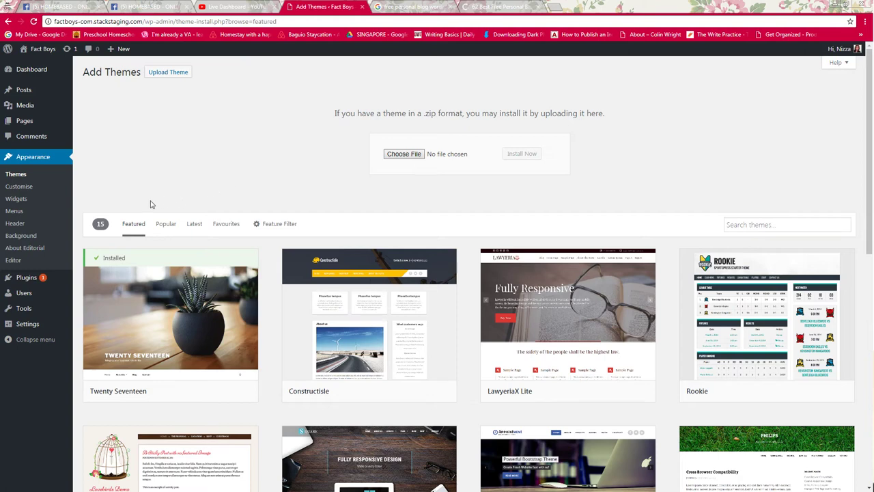
double_click(108, 166)
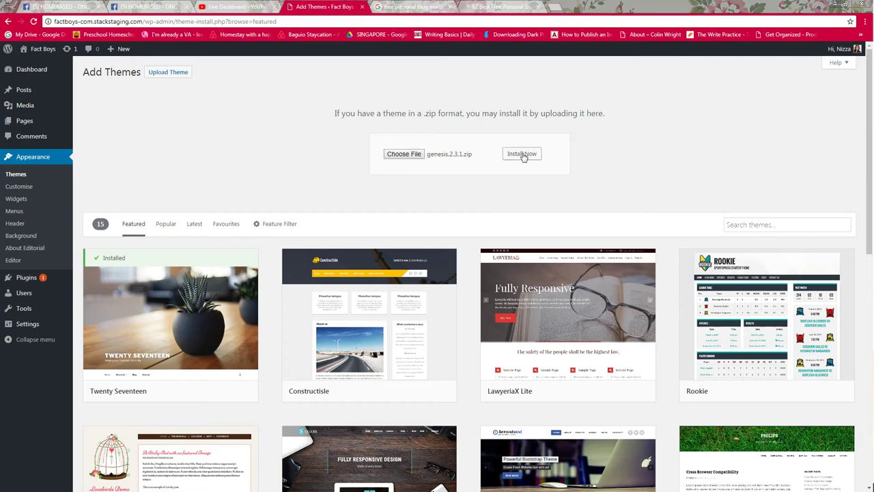
click(523, 154)
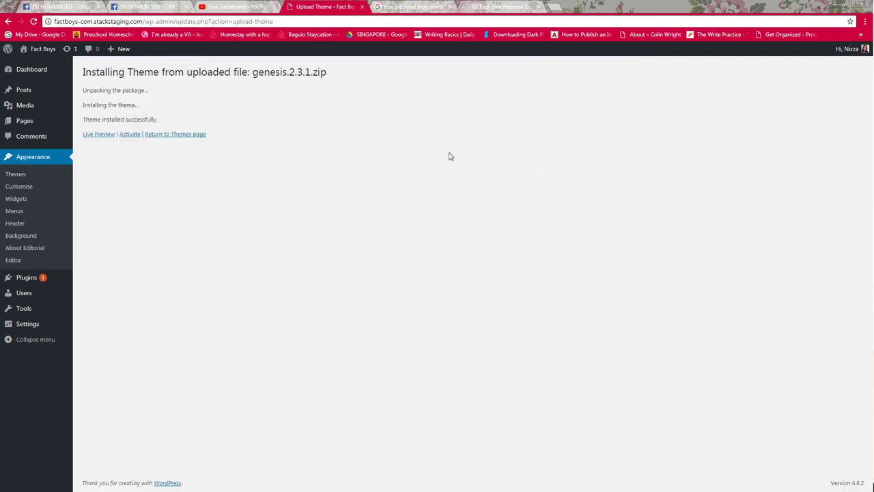
click(130, 135)
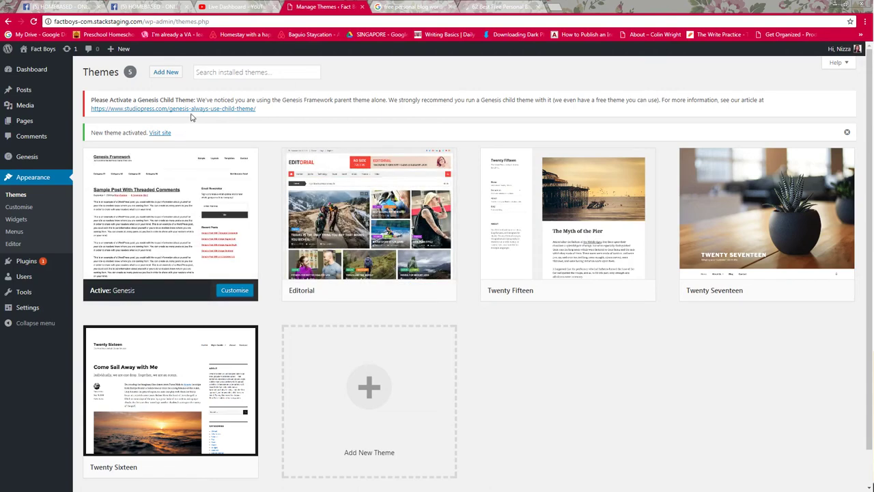
Upload and install the theme file pretty-chic.zip on the Fact Boys site and activate Pretty Chic.
click(165, 73)
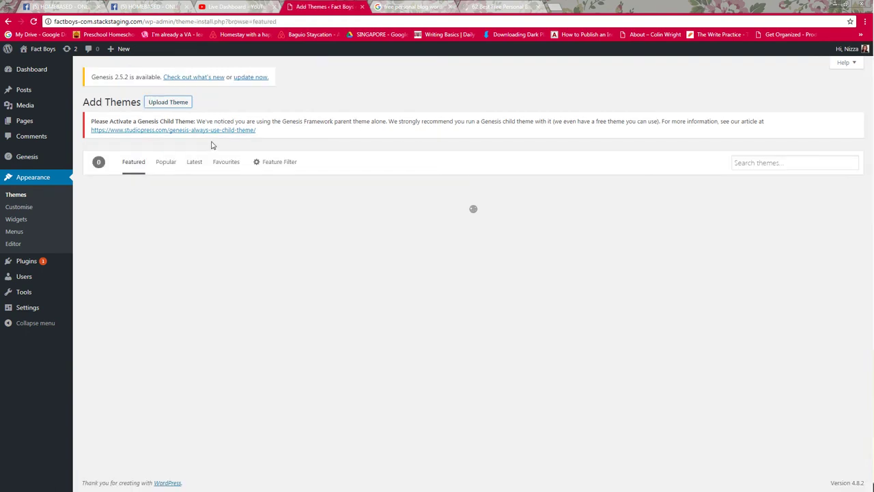
click(169, 101)
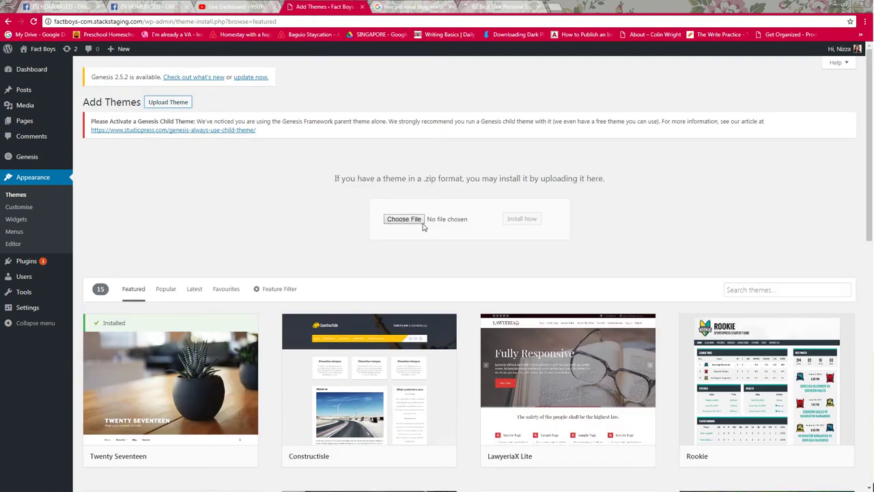
click(421, 223)
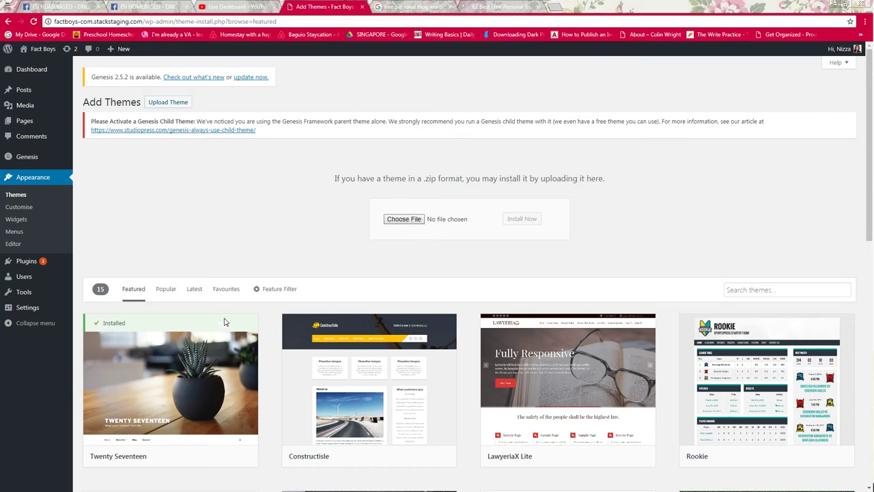
double_click(231, 241)
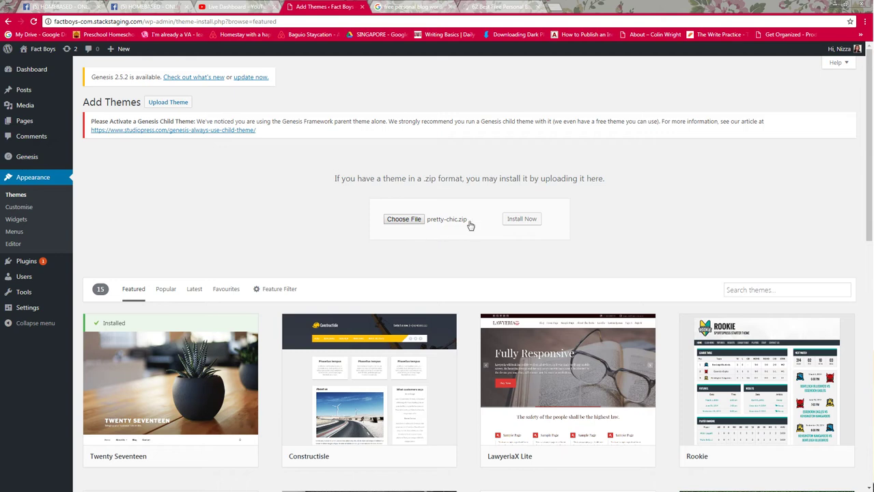
key(Tab)
key(Return)
click(130, 223)
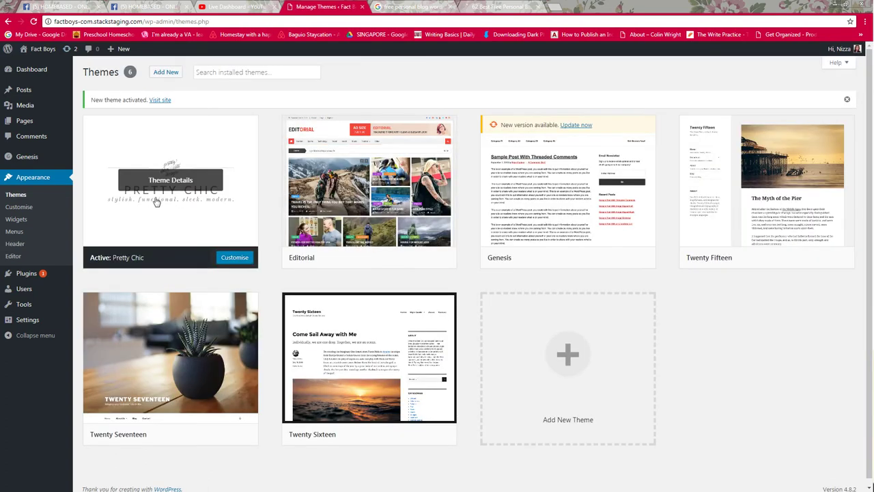
Open the Fact Boys front page separately to inspect it with Pretty Chic, and check the YouTube live dashboard.
mouse_move(39, 72)
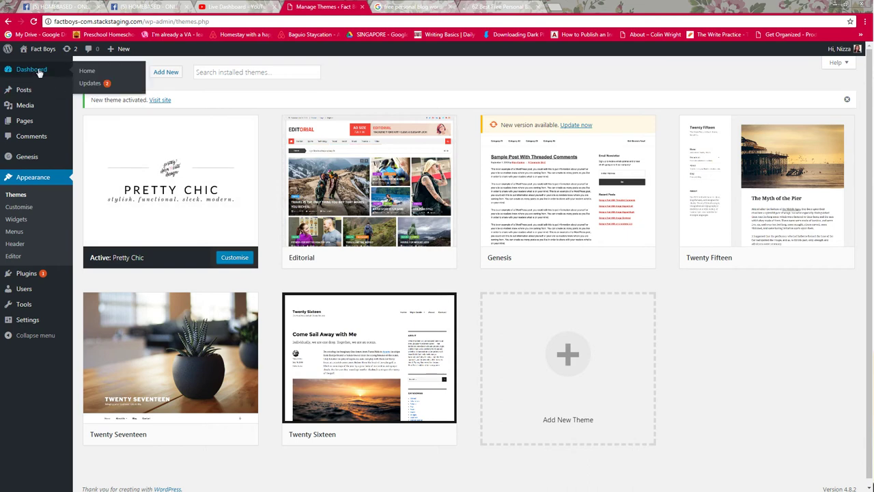
middle_click(38, 73)
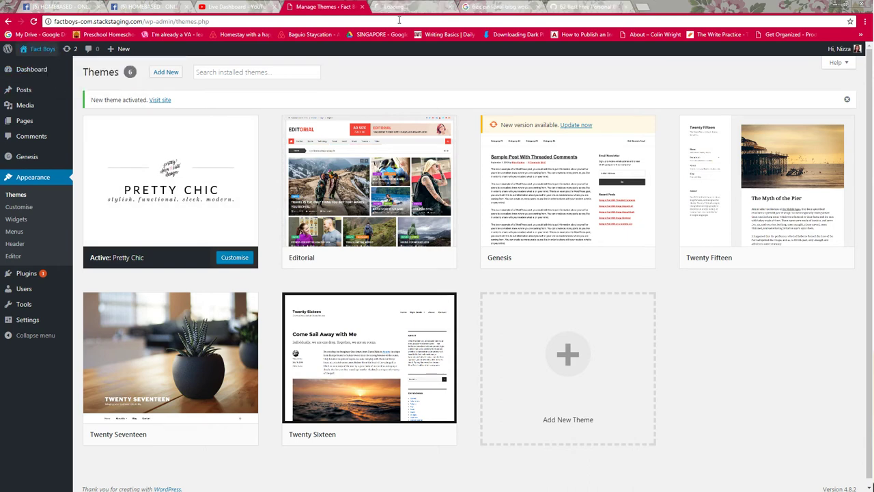
click(397, 8)
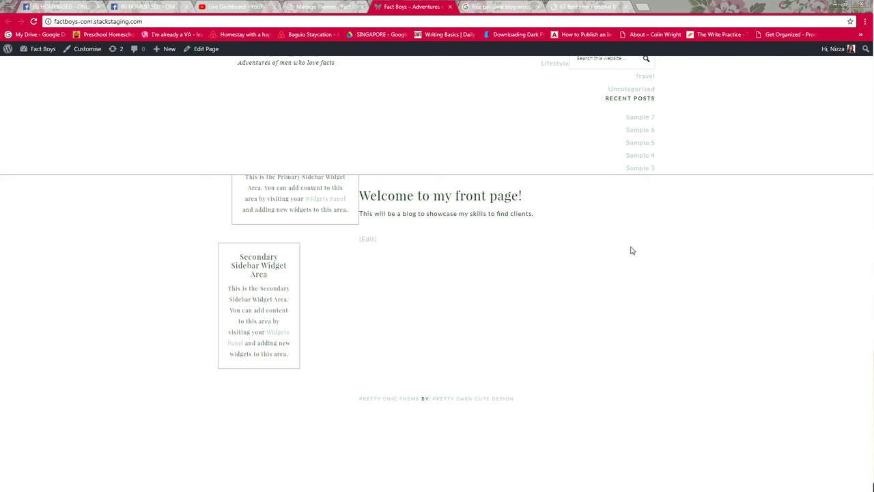
click(33, 21)
click(338, 6)
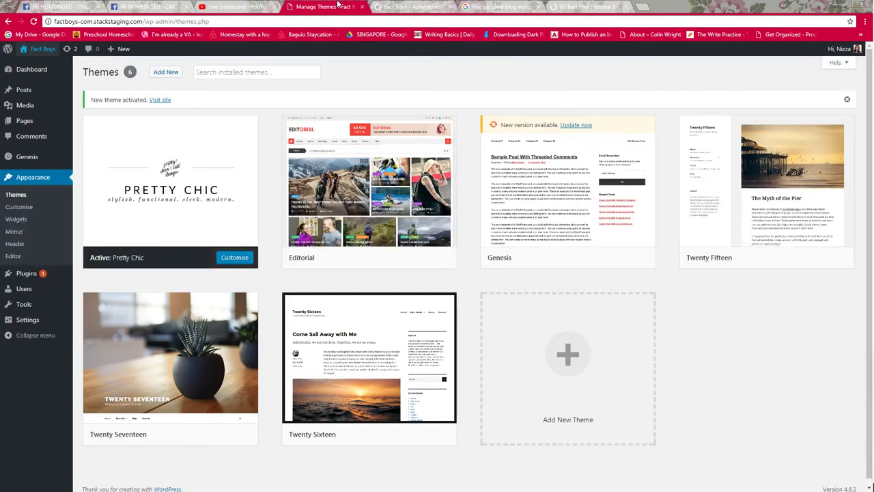
mouse_move(205, 179)
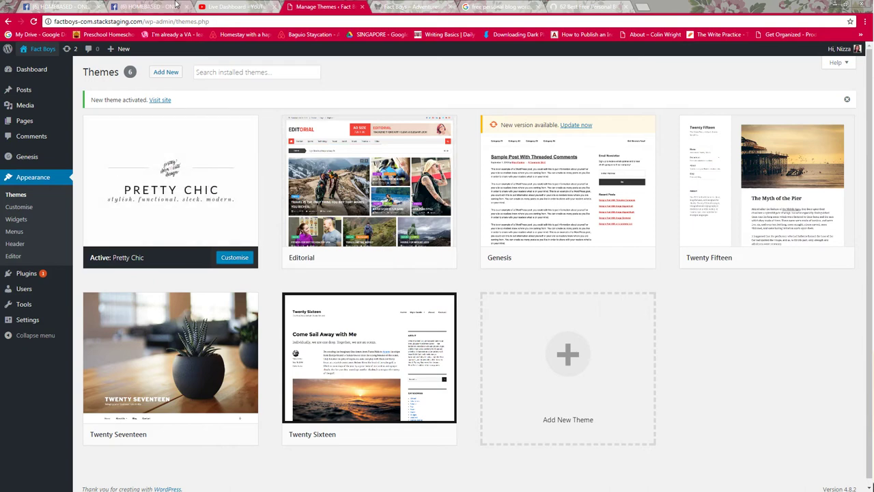
click(232, 6)
click(322, 6)
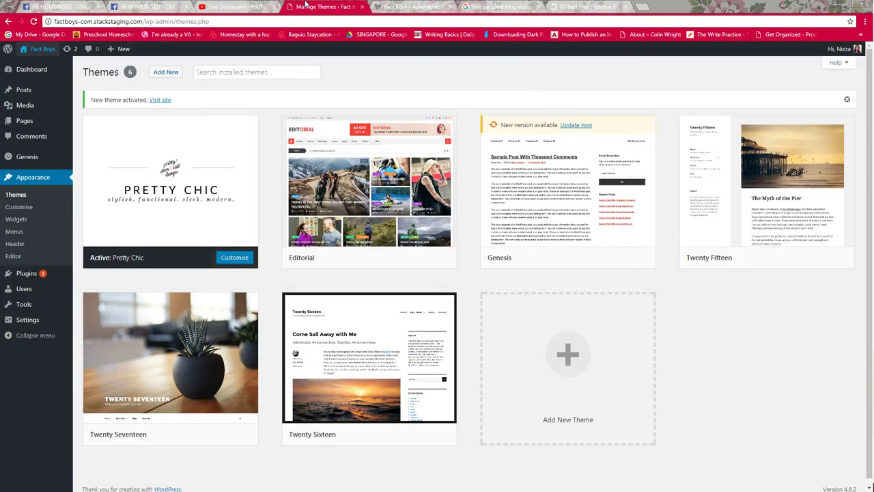
Review the theme customiser's Site Identity and Header Image settings, including the recommended header size.
click(18, 208)
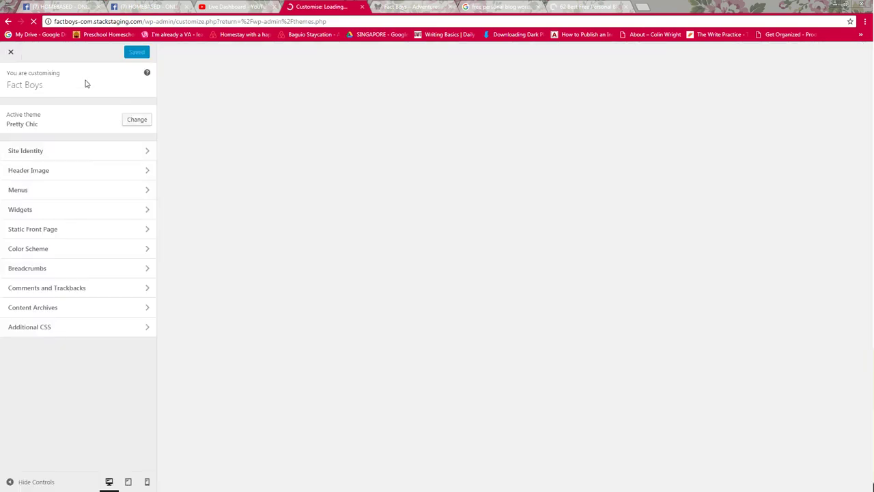
click(54, 149)
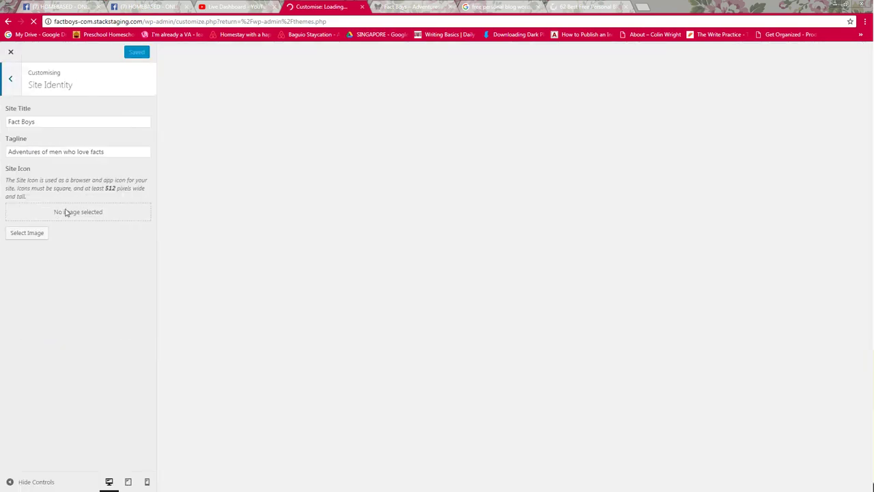
click(10, 81)
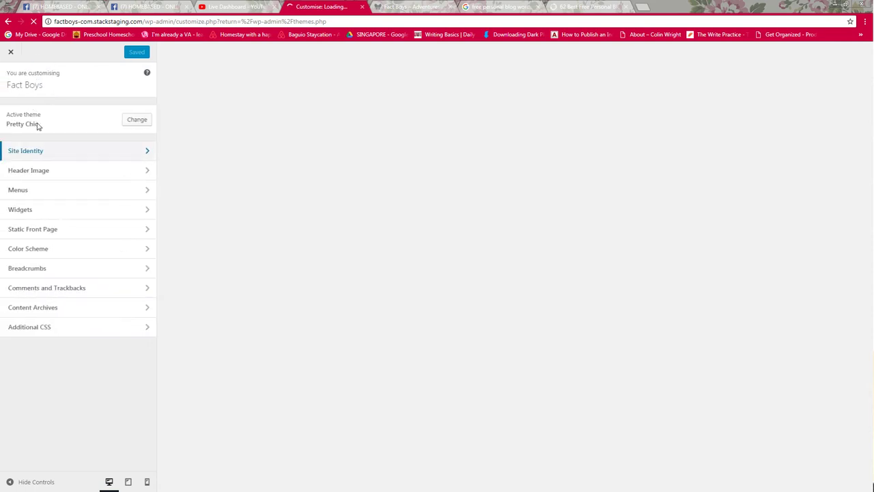
click(49, 177)
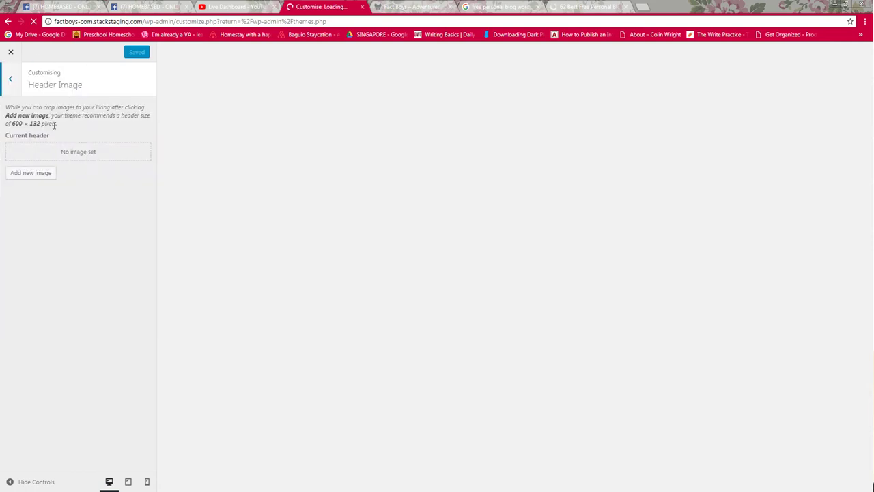
drag(61, 127, 12, 125)
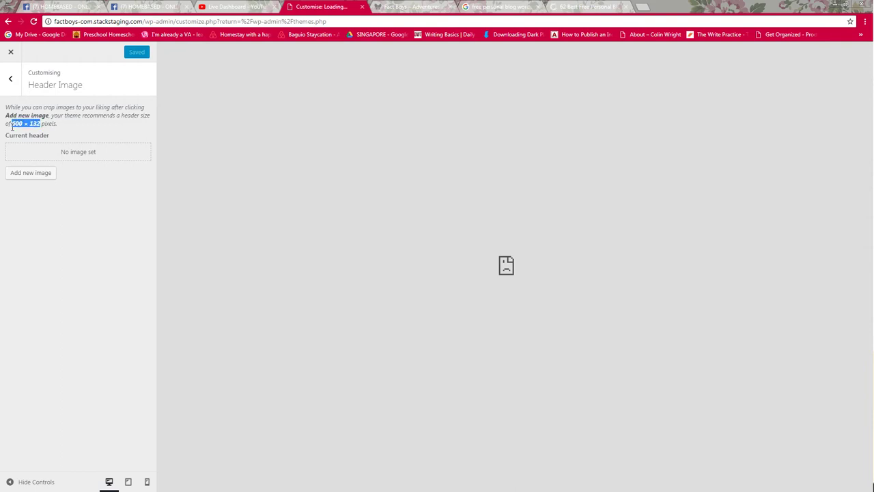
click(21, 133)
drag(41, 124, 13, 125)
click(33, 133)
drag(40, 124, 10, 135)
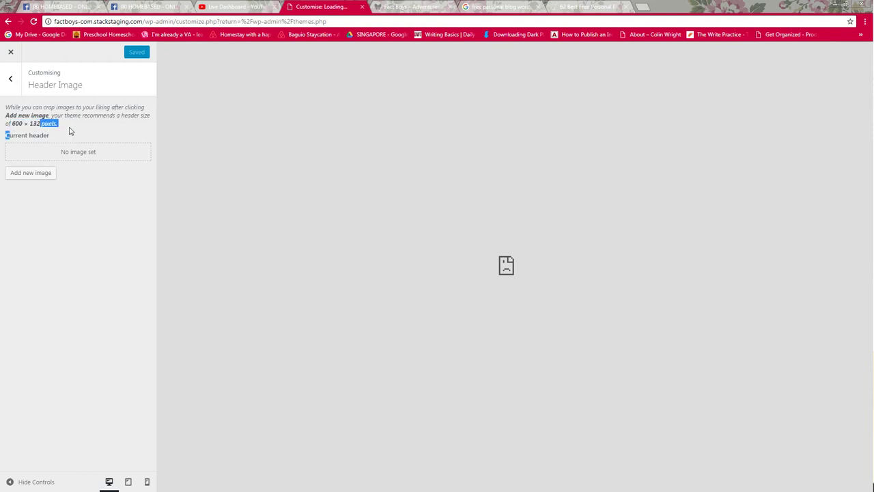
click(10, 91)
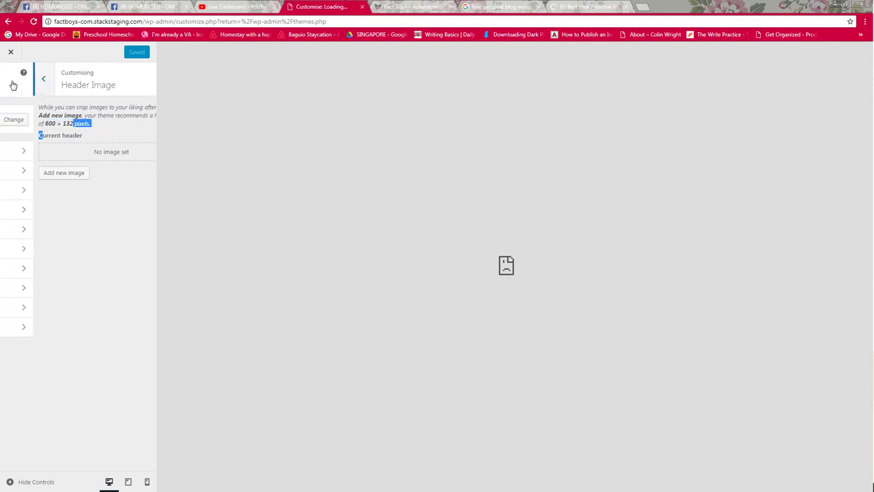
Review the customiser's menus, including the items of the Top menu, and view the live front page.
click(61, 193)
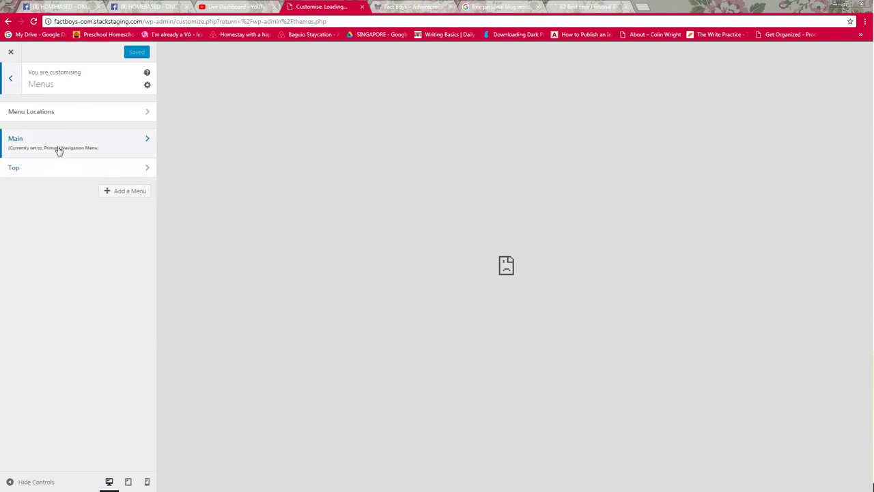
click(61, 169)
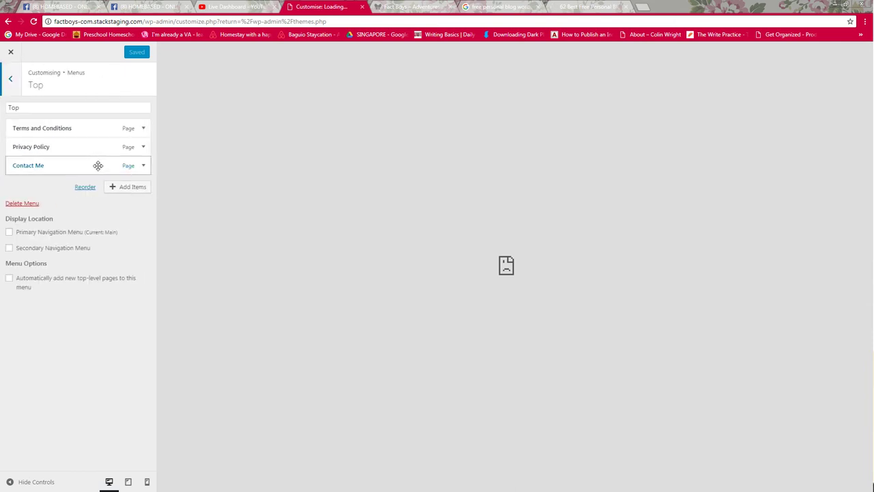
click(10, 79)
click(15, 83)
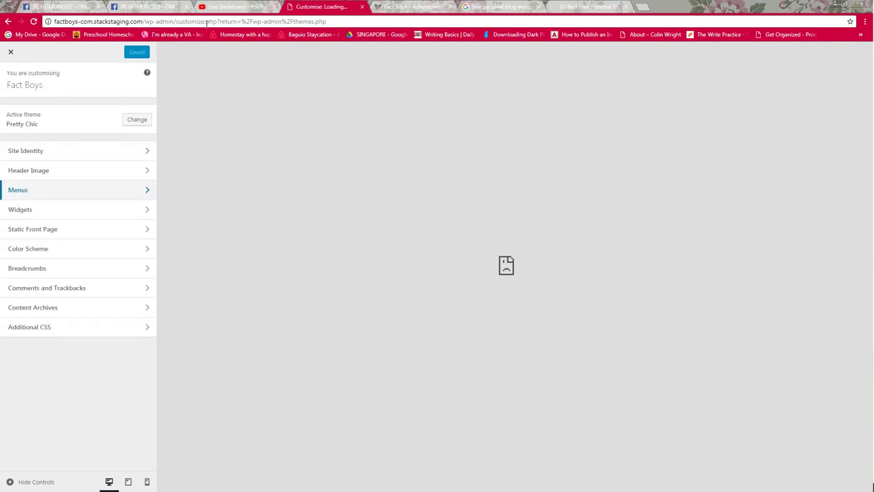
key(ctrl+Tab)
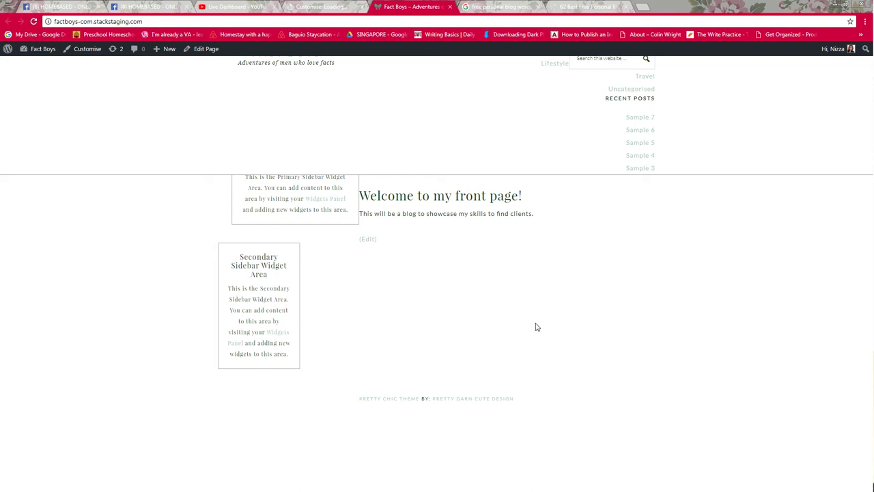
Set the theme's color style to Pretty Chic Coral and publish the change.
click(317, 5)
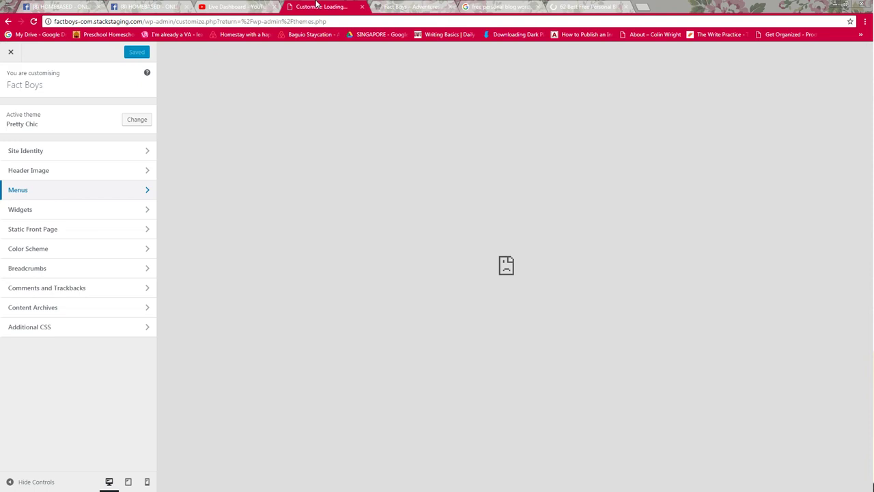
click(52, 252)
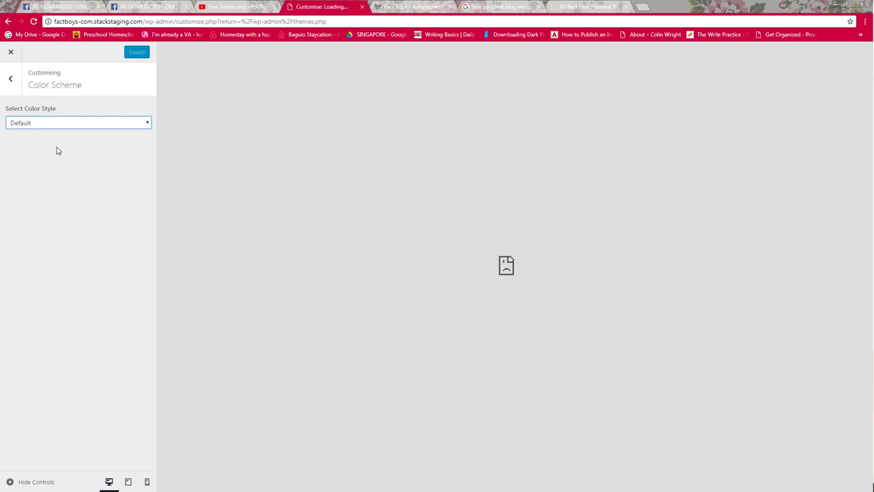
click(58, 150)
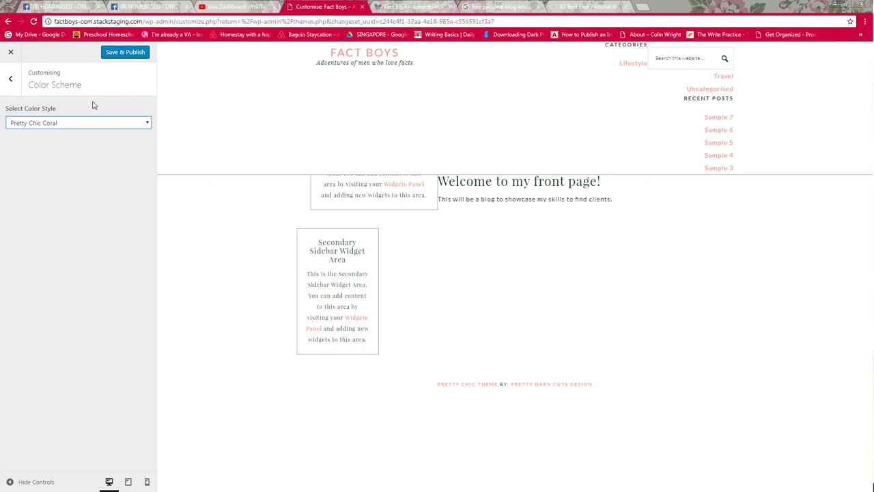
click(16, 80)
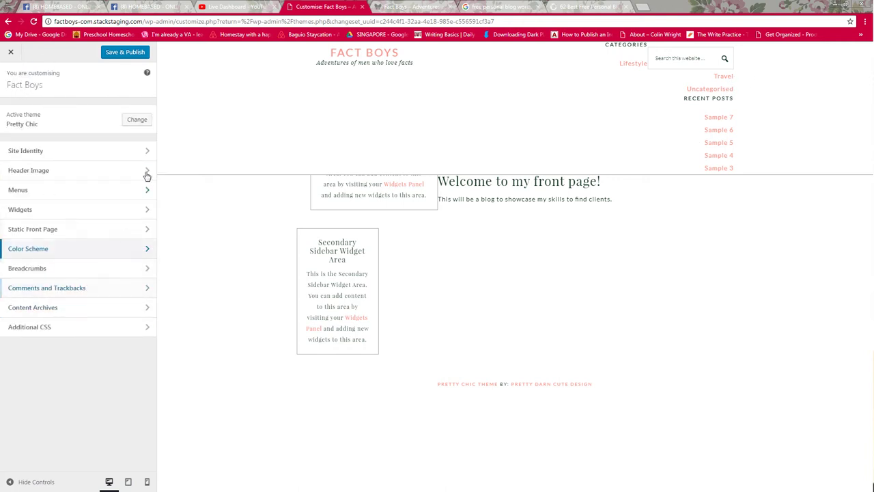
click(125, 52)
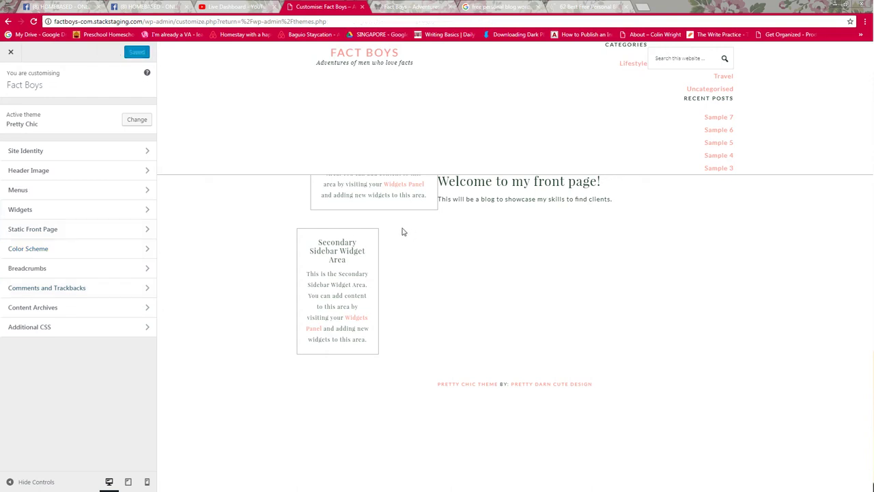
Leave the customiser and delete the Categories and Recent Posts widgets from the Header Right widget area.
click(12, 54)
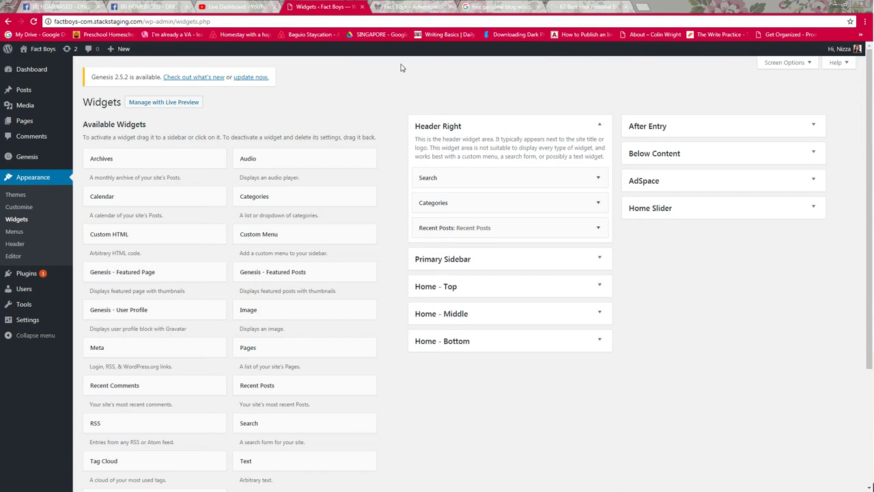
key(ctrl+Tab)
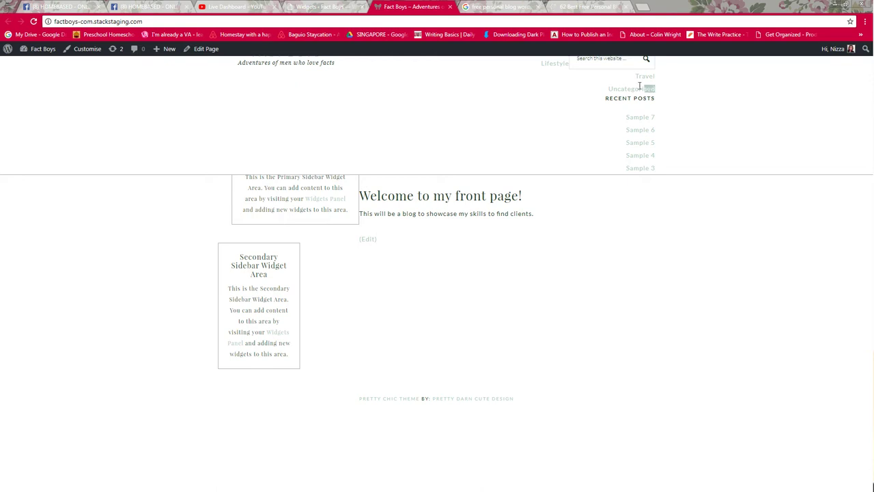
drag(681, 173, 608, 114)
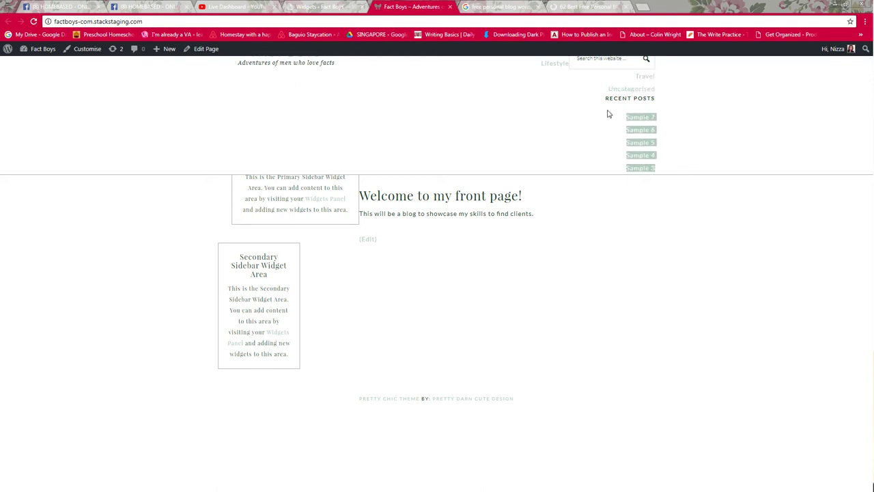
key(ctrl+shift+Tab)
click(599, 178)
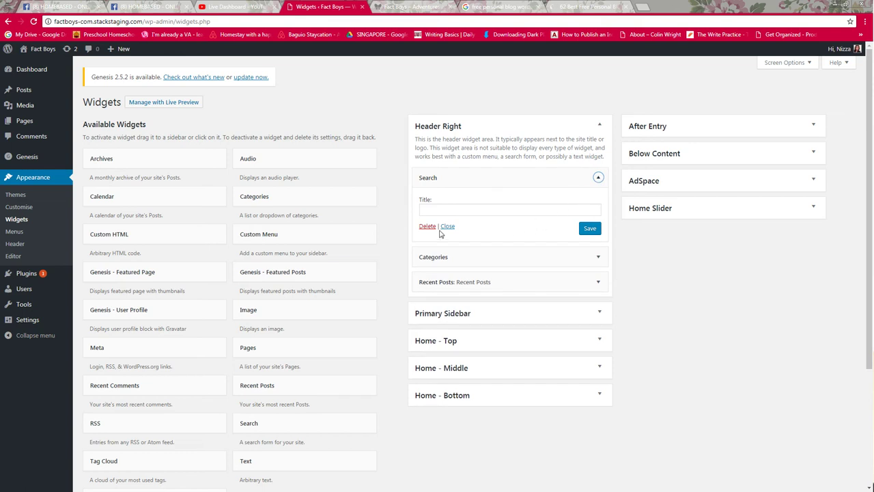
click(440, 256)
click(426, 342)
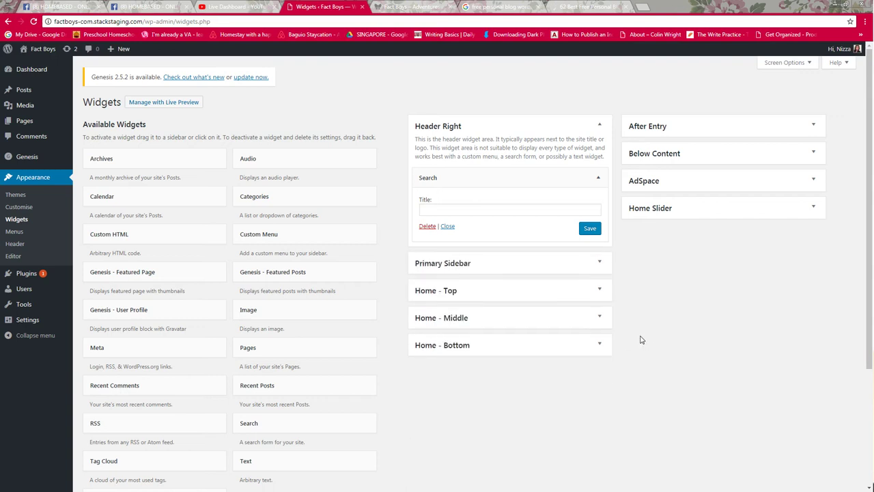
Compare the refreshed front page's sidebar placeholders with the contents of the Primary Sidebar widget area.
click(413, 6)
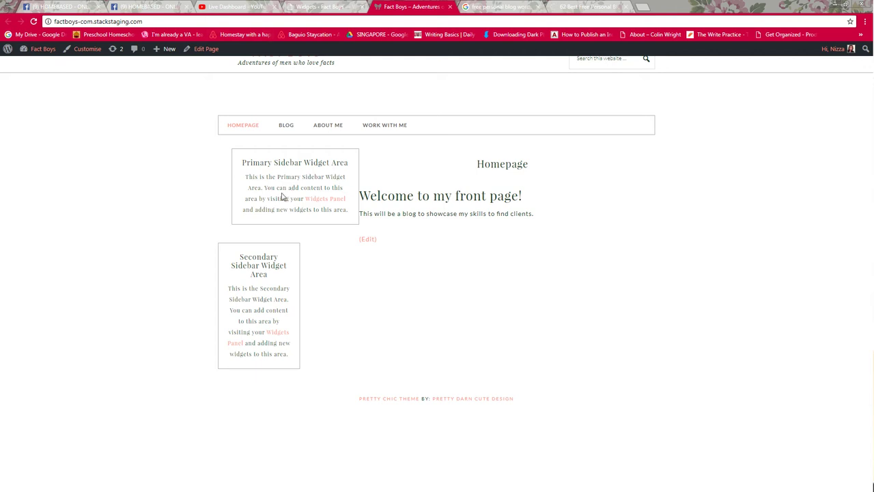
click(298, 5)
click(461, 269)
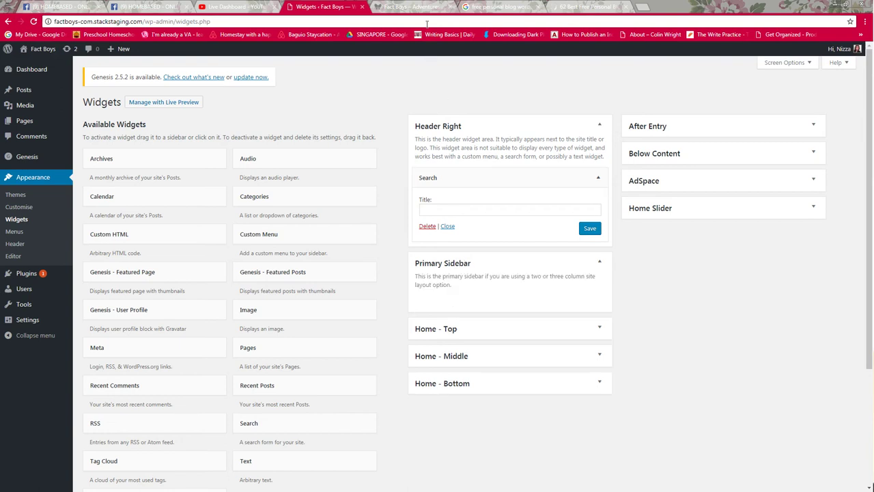
click(409, 6)
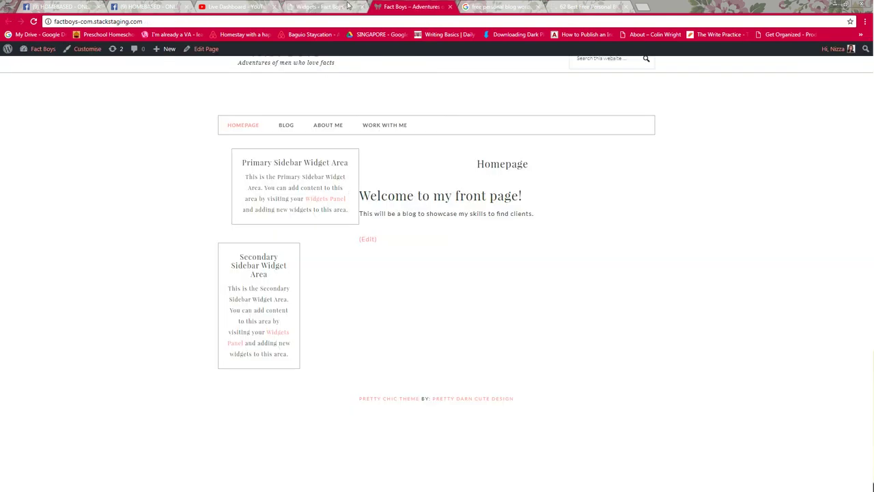
Return to the Widgets settings and add a Genesis - Featured Posts widget to the Home Slider area.
click(337, 5)
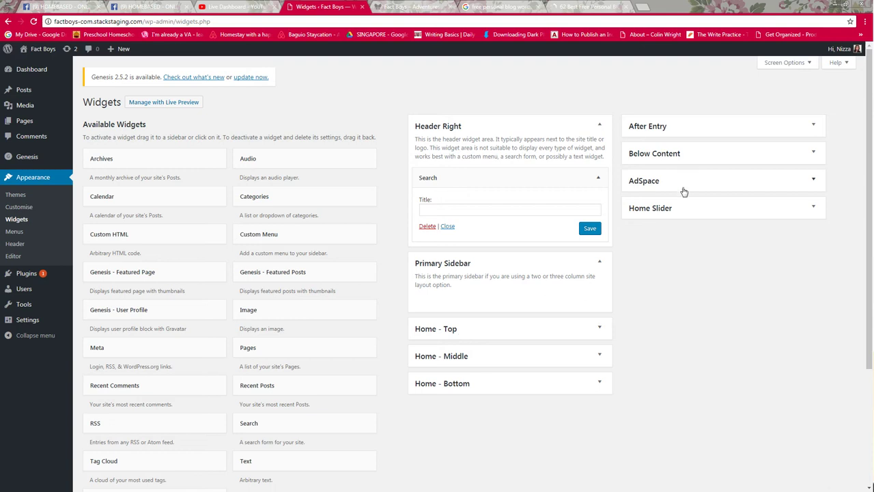
click(682, 209)
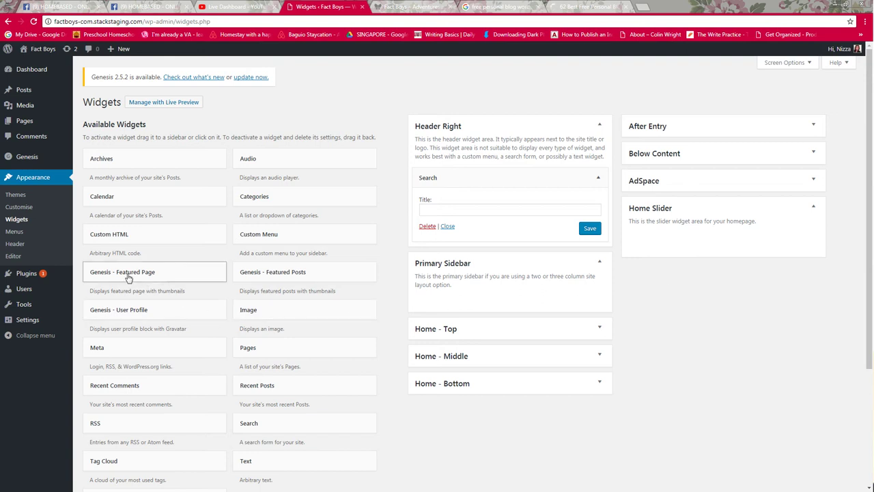
scroll(162, 398, down, 2)
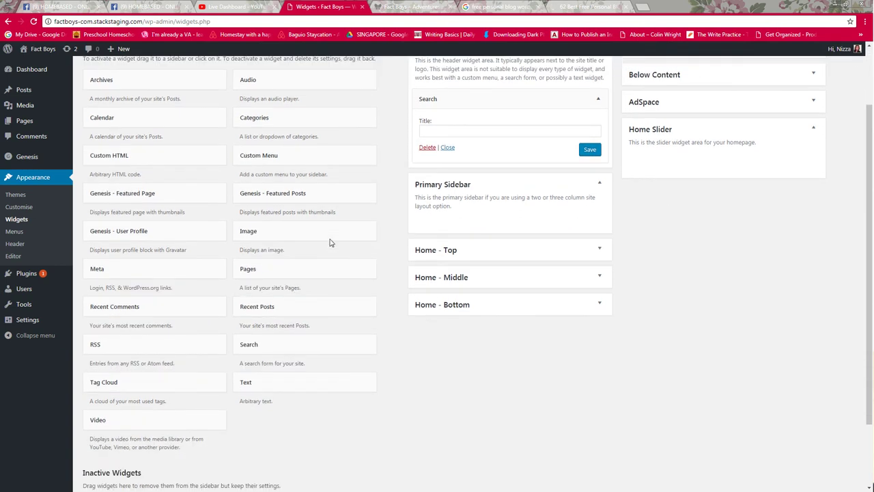
scroll(323, 240, up, 1)
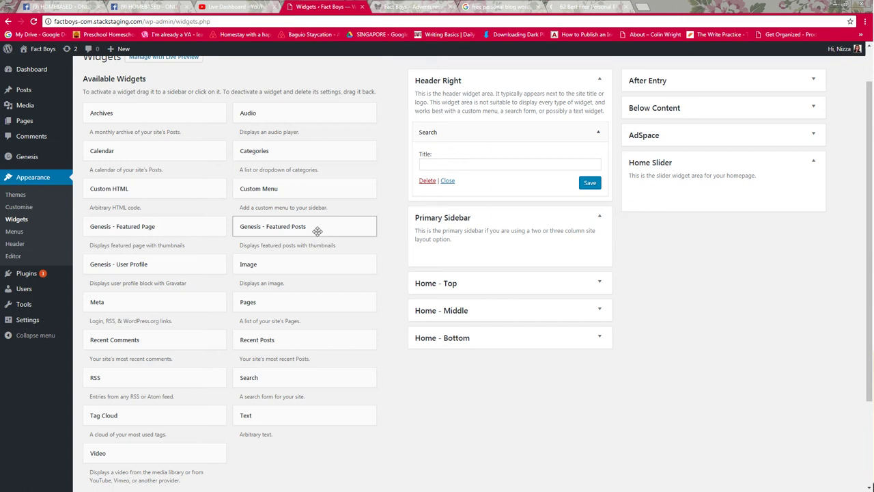
drag(317, 231, 716, 217)
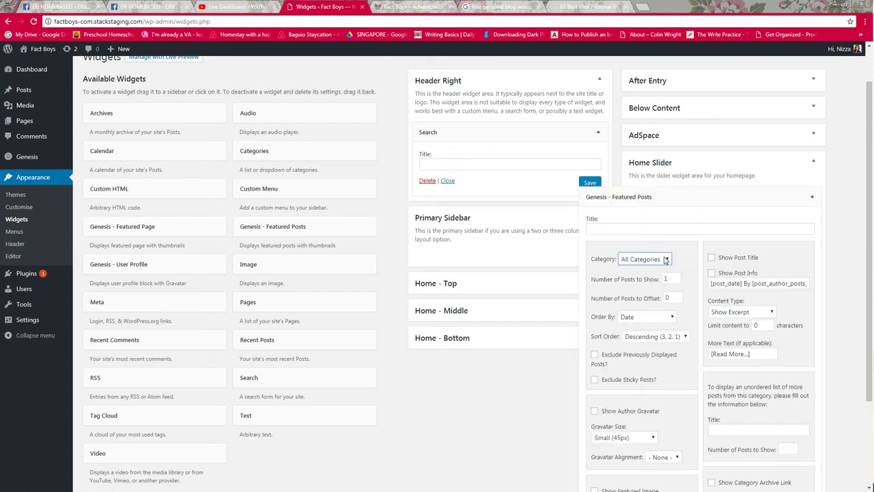
Set the Featured Posts widget to the Lifestyle category with 3 posts to show, and save it.
click(661, 295)
double_click(670, 278)
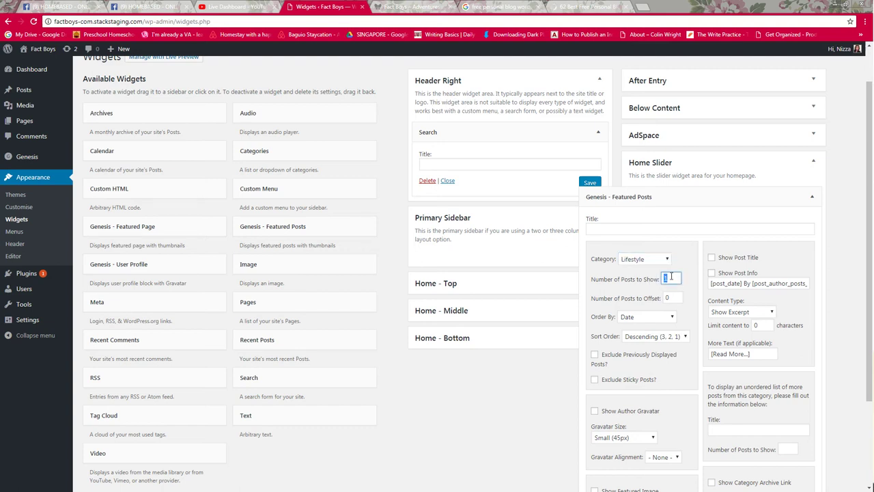
text(3)
scroll(668, 354, down, 3)
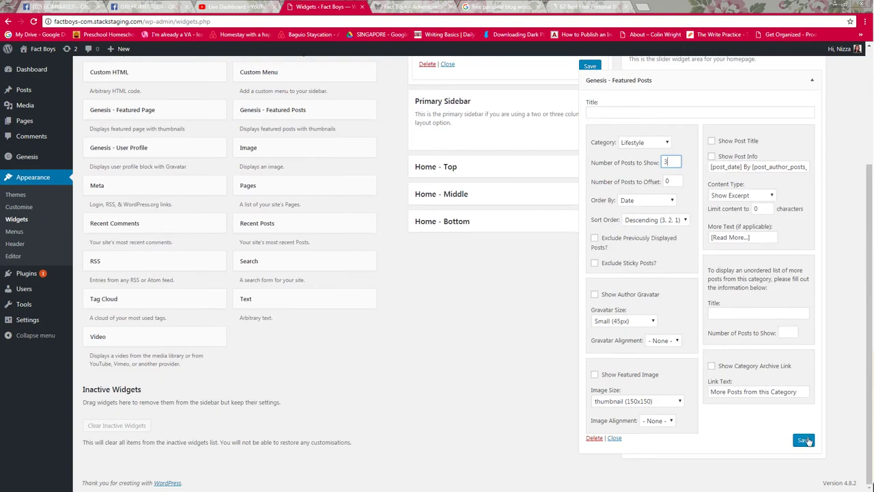
click(805, 441)
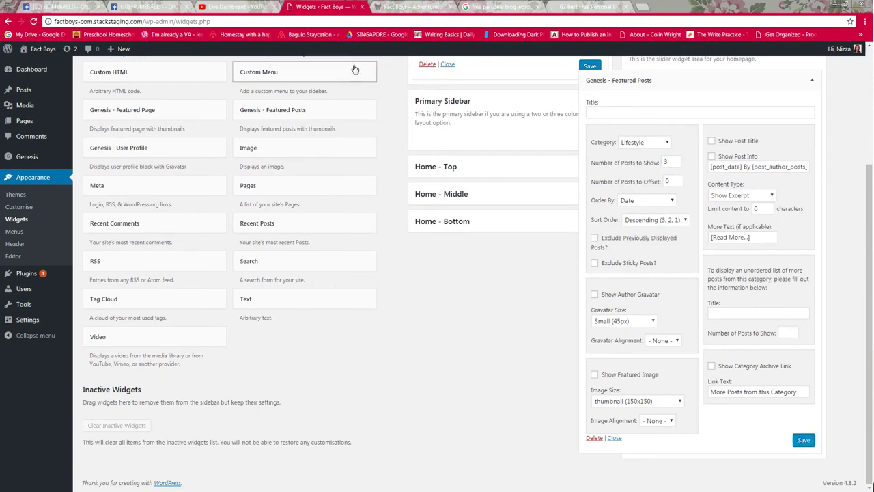
Reload the live front page to check for the slider posts, and collapse the Featured Posts widget in the Widgets settings.
click(407, 7)
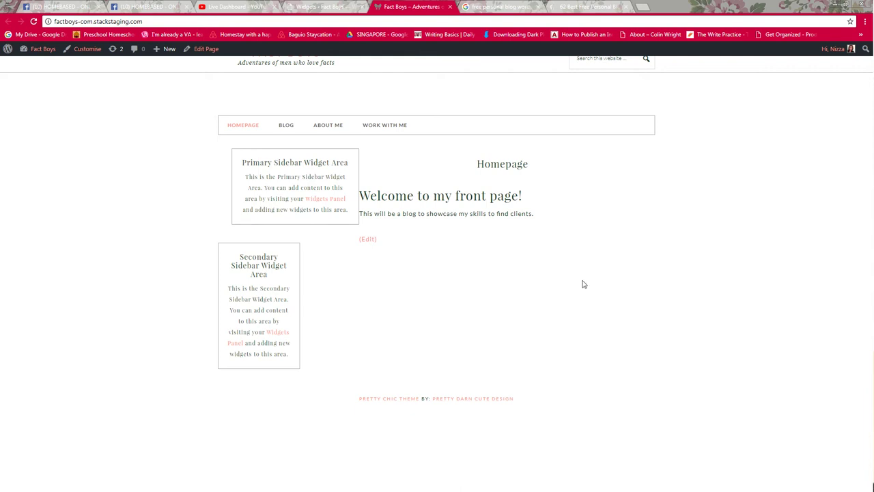
click(33, 21)
click(325, 6)
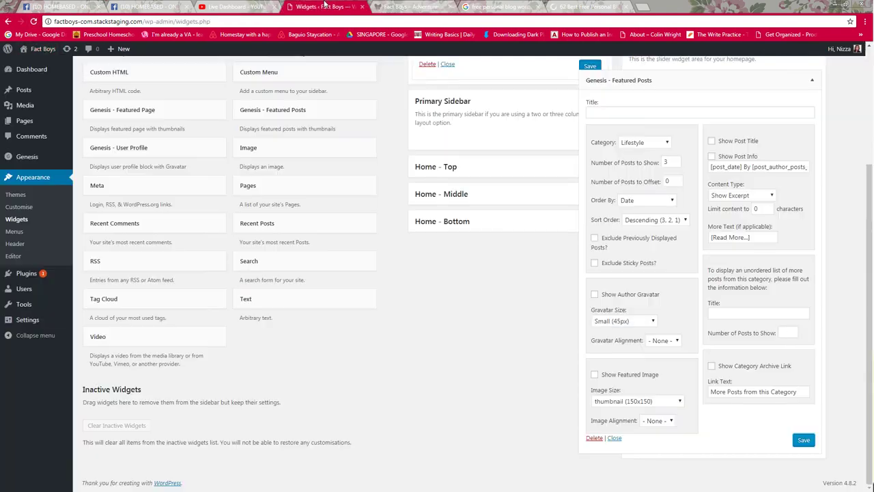
click(407, 7)
click(34, 22)
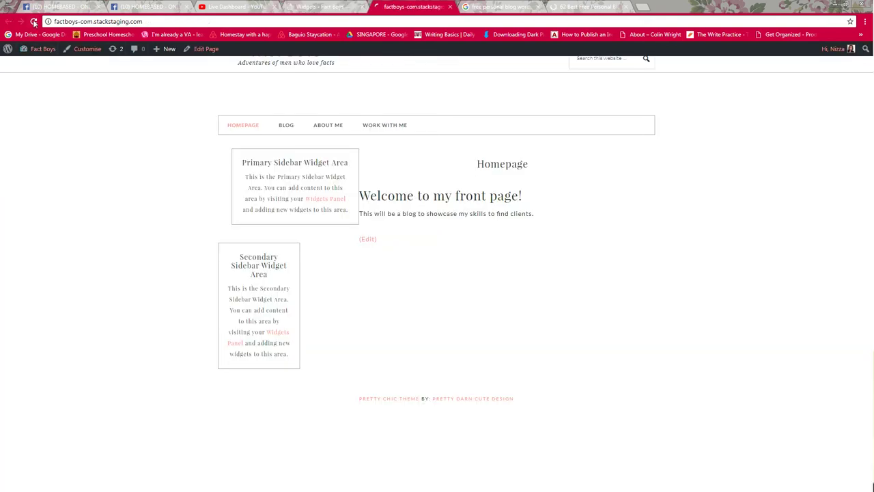
click(325, 6)
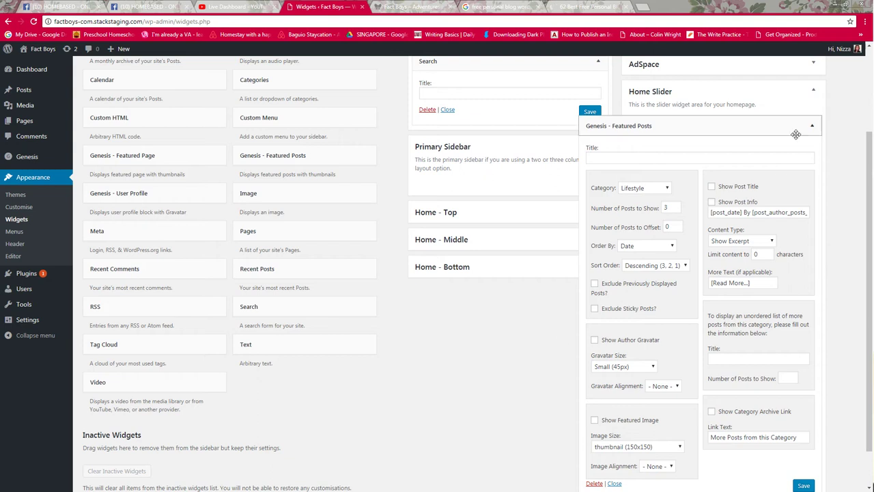
click(796, 134)
scroll(469, 394, up, 2)
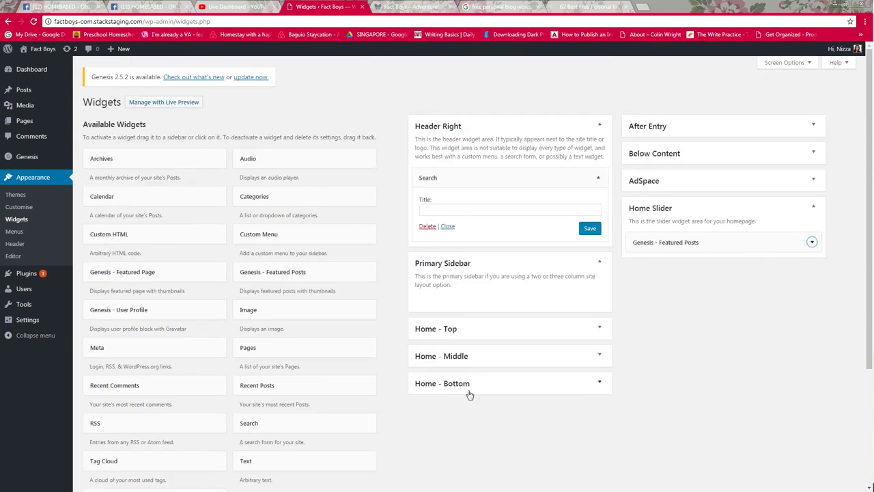
Open the Homepage page for editing, check its template choices, keep Default Template and update the page.
click(23, 124)
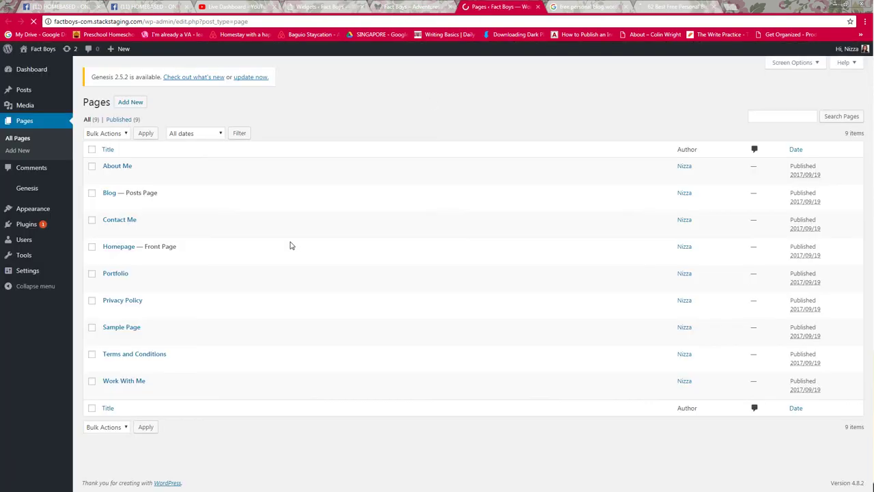
click(119, 246)
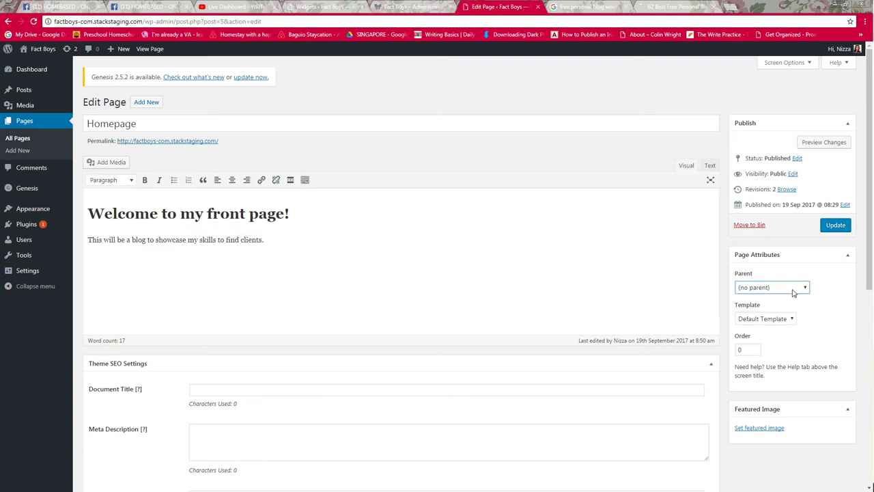
click(775, 321)
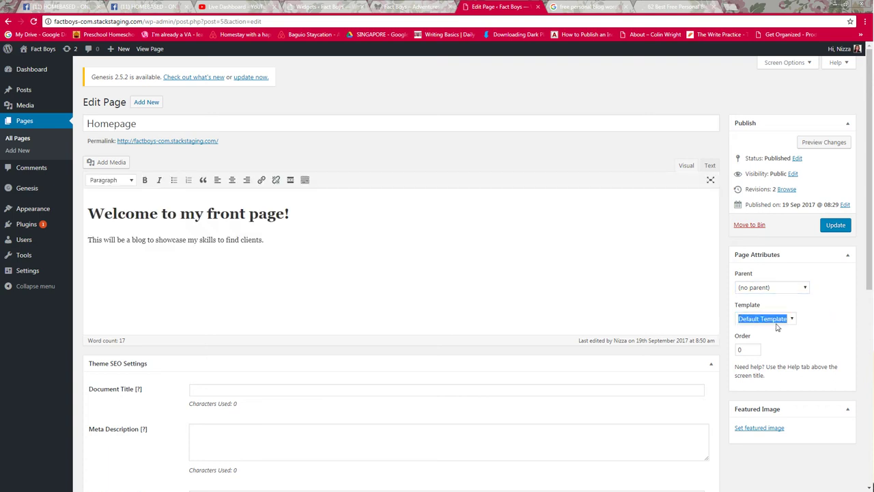
click(777, 328)
click(836, 225)
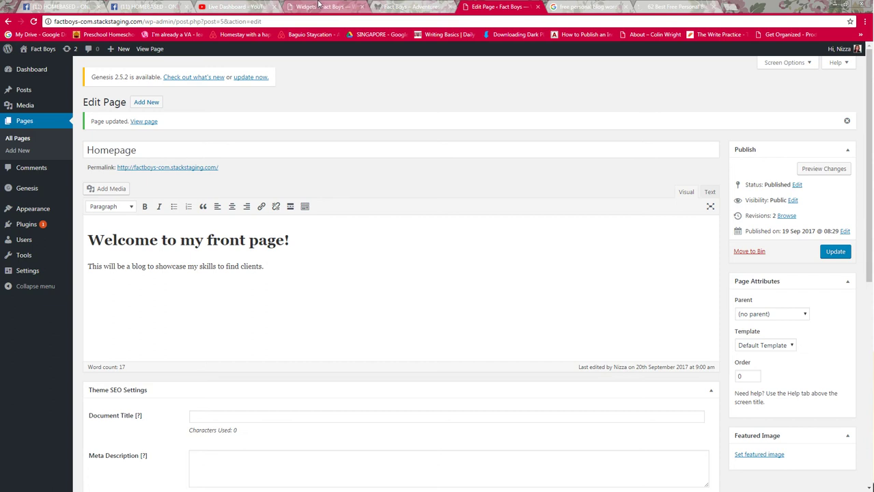
View the Widgets settings and the front page again, and check the YouTube live dashboard's chat and analytics.
click(318, 6)
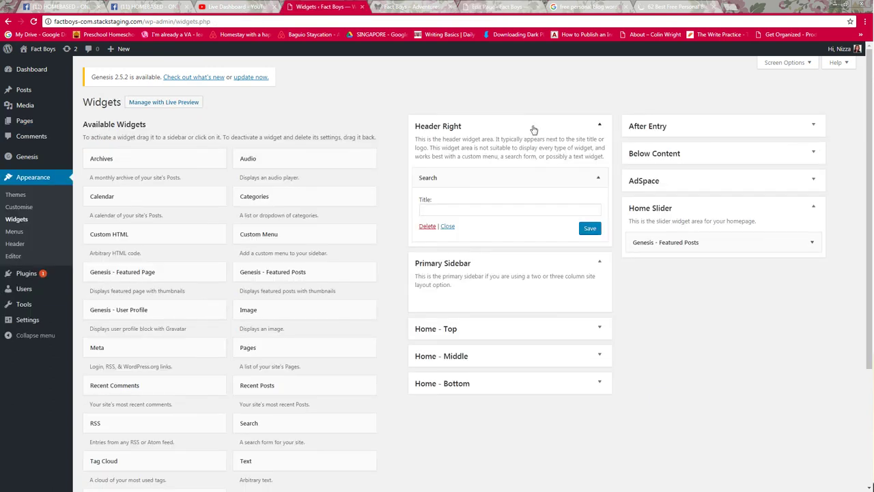
click(410, 6)
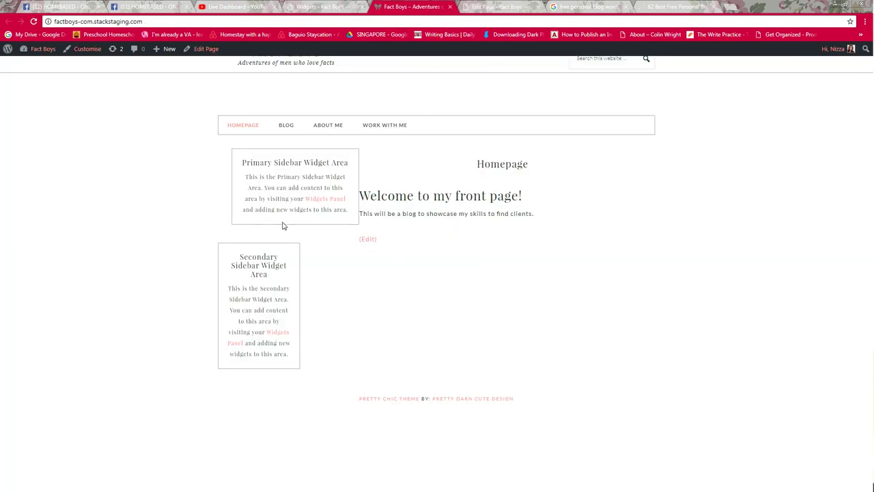
key(ctrl+3)
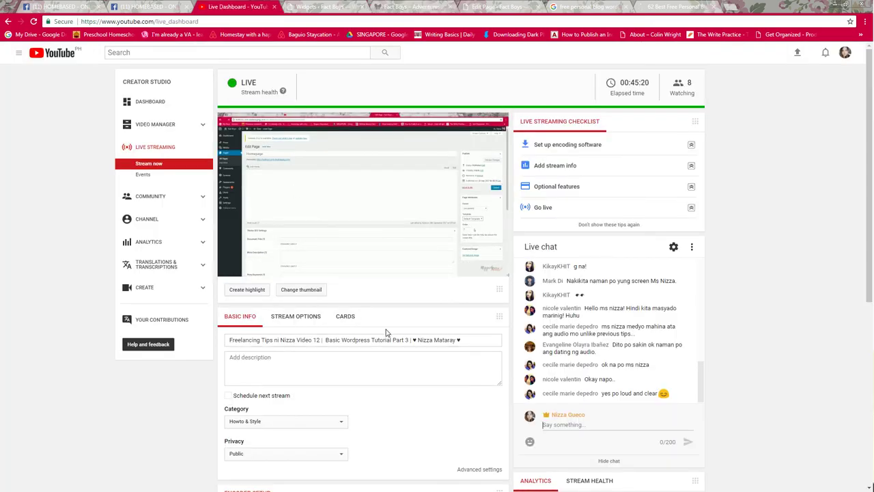
scroll(651, 344, down, 2)
scroll(651, 343, down, 1)
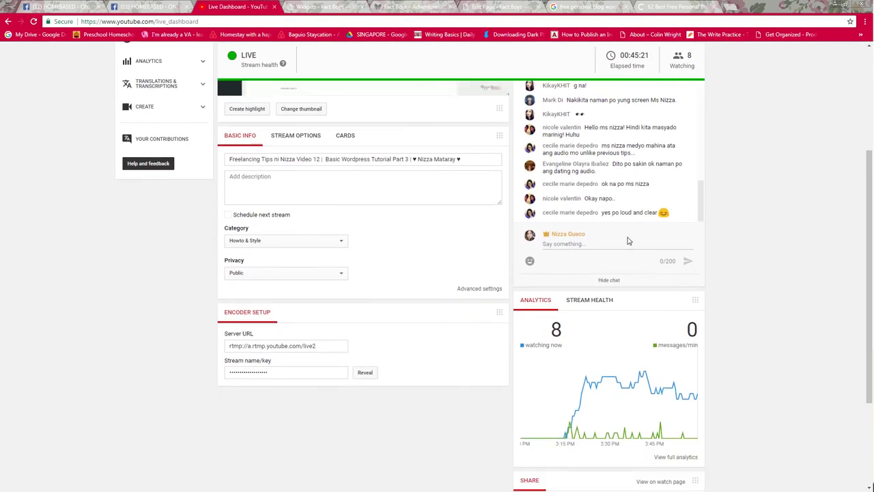
scroll(629, 241, up, 4)
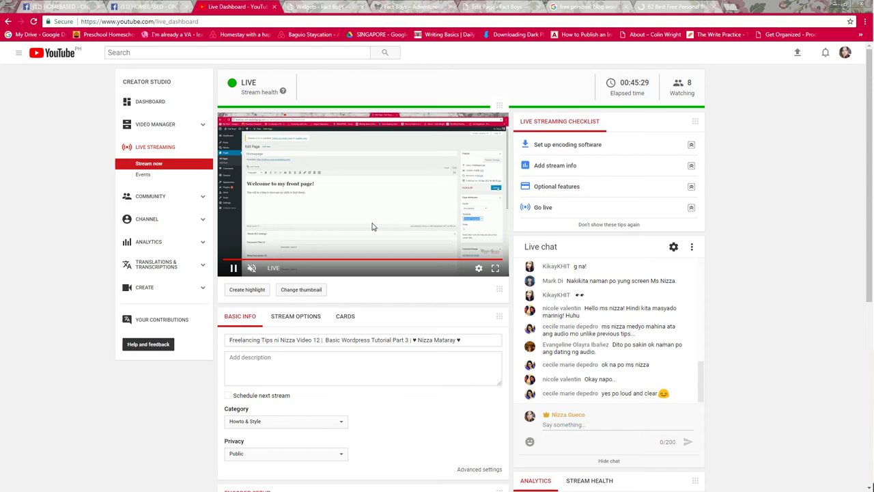
Switch back to the site, reload the Fact Boys front page and return to the Widgets settings.
key(ctrl+Tab)
scroll(375, 248, down, 2)
scroll(375, 248, up, 2)
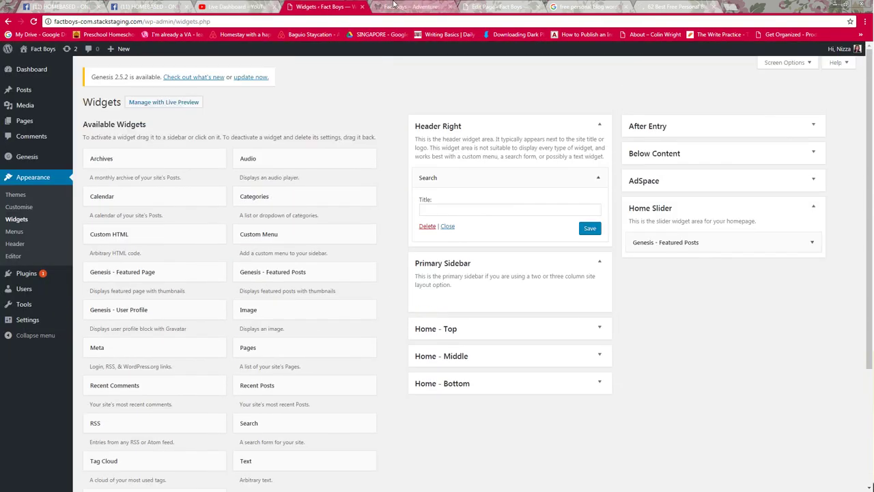
click(393, 4)
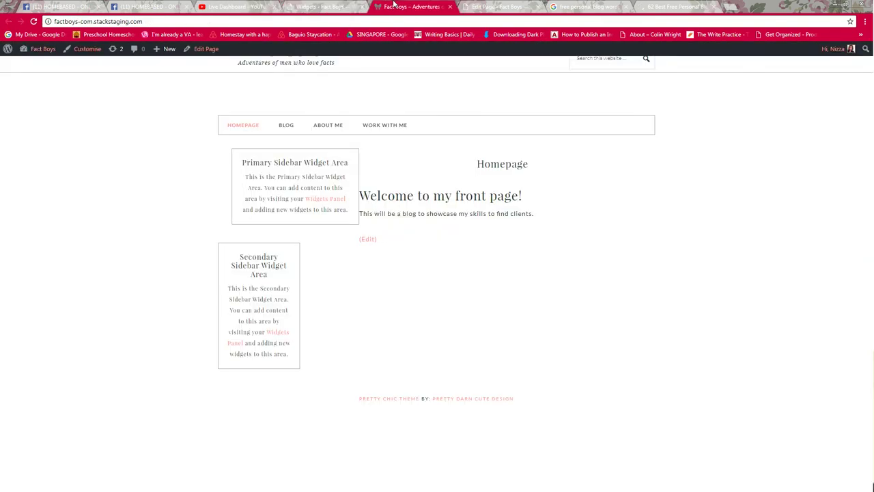
click(34, 22)
click(312, 5)
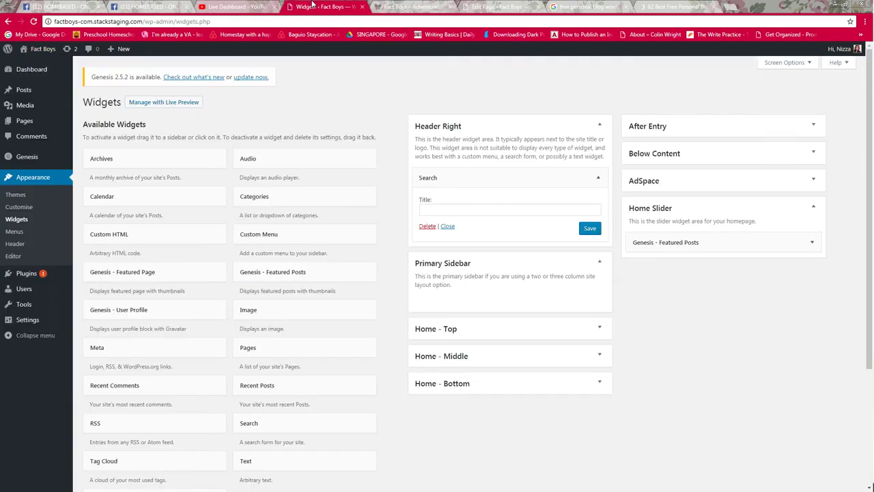
Switch to the YouTube live dashboard and read the live chat for viewers' replies.
click(236, 7)
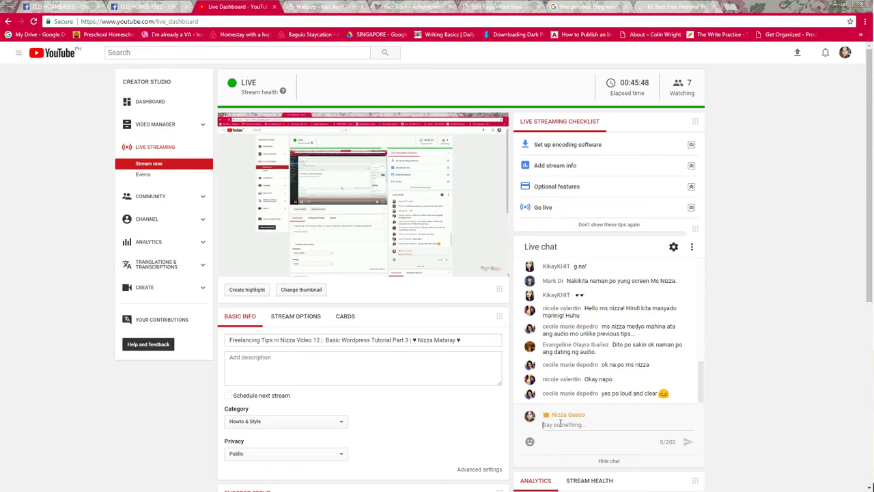
scroll(559, 427, down, 3)
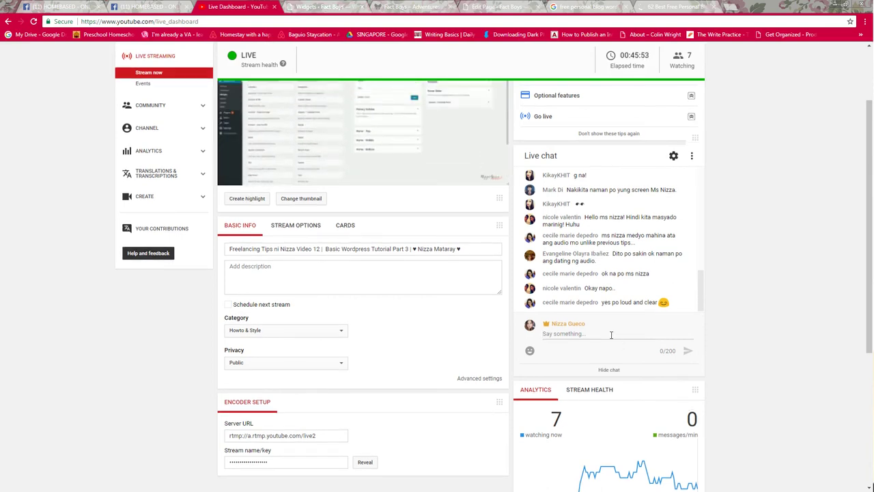
scroll(611, 335, up, 3)
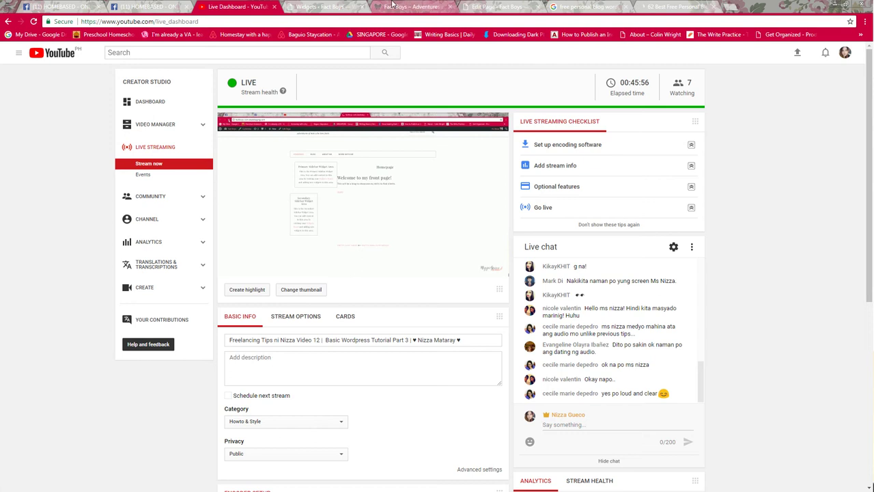
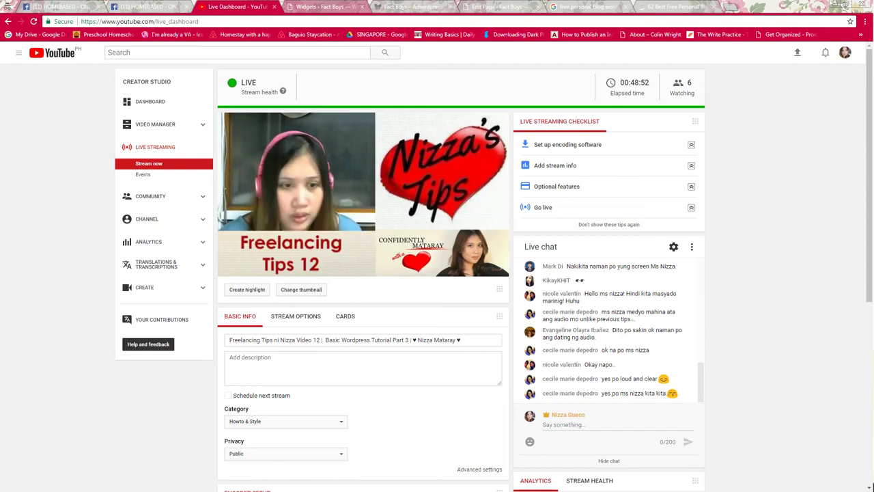
Examine the front page's post list and sidebar placeholders against the widget areas in the Widgets settings.
key(ctrl+Tab)
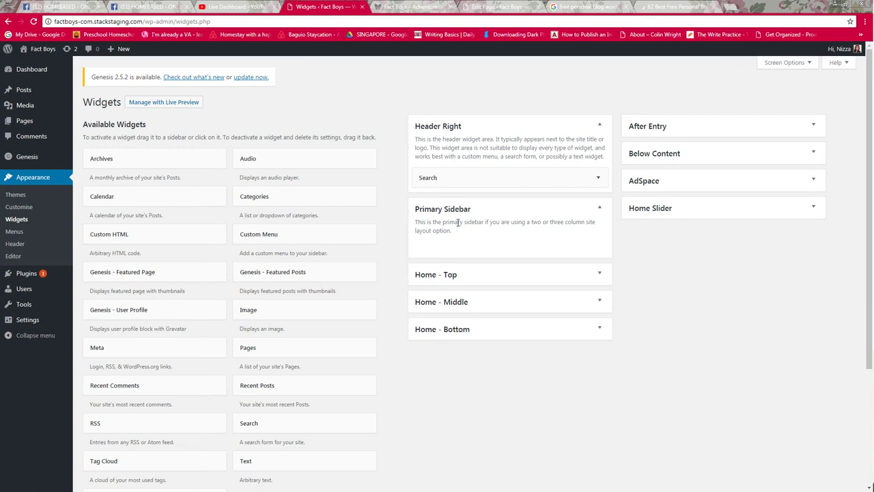
key(ctrl+Tab)
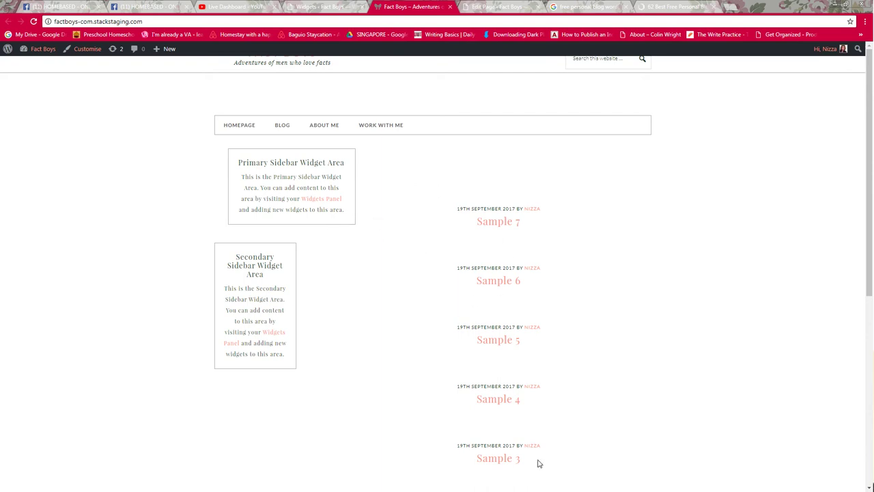
scroll(539, 307, down, 3)
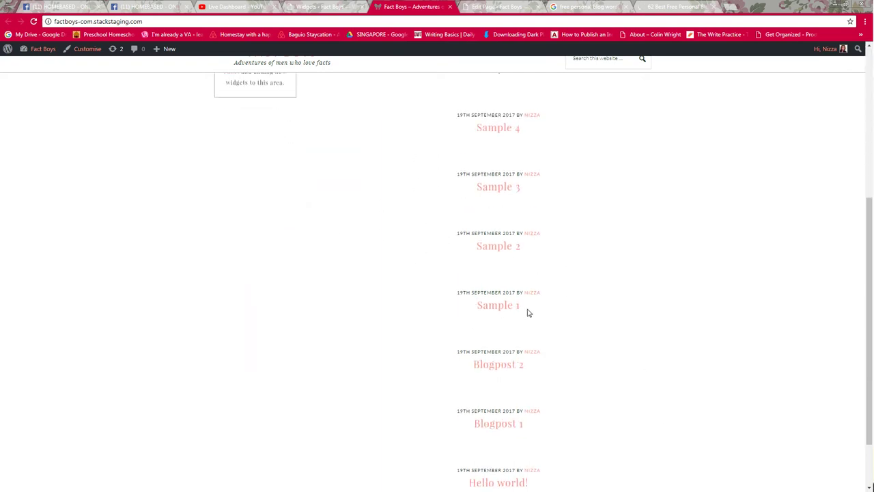
scroll(527, 312, up, 3)
scroll(497, 250, down, 1)
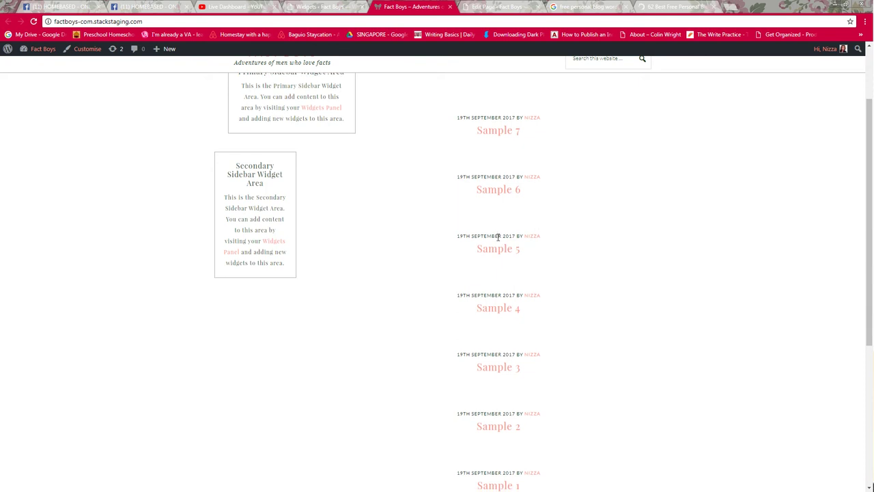
scroll(513, 182, up, 1)
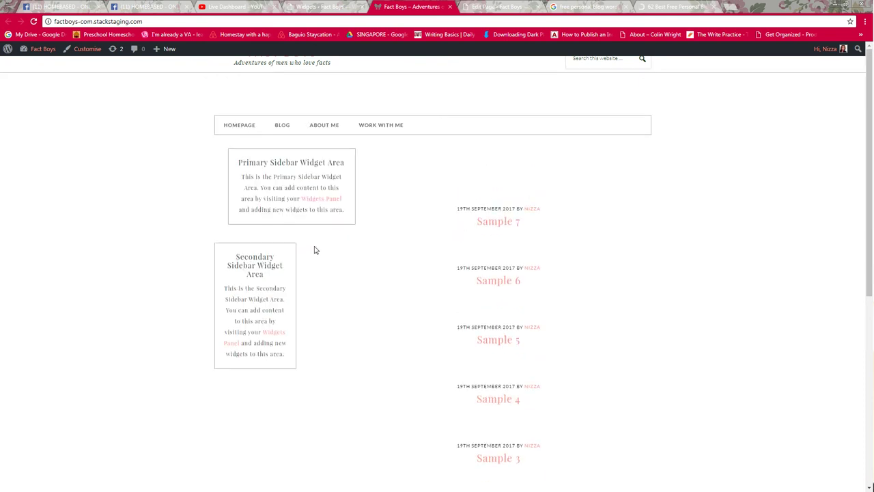
key(ctrl+shift+Tab)
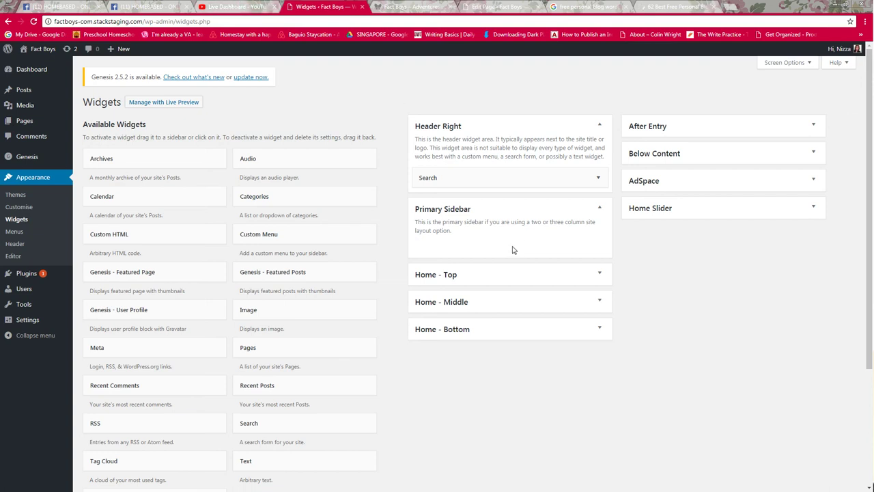
Add an Image widget to the Primary Sidebar and fill it with PINAS-BALITA.png from the media library at medium size.
scroll(224, 383, down, 1)
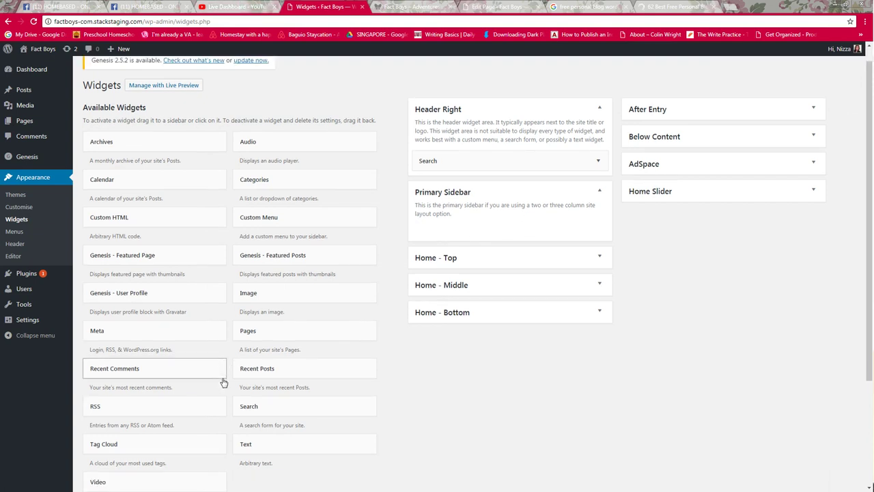
scroll(224, 383, up, 1)
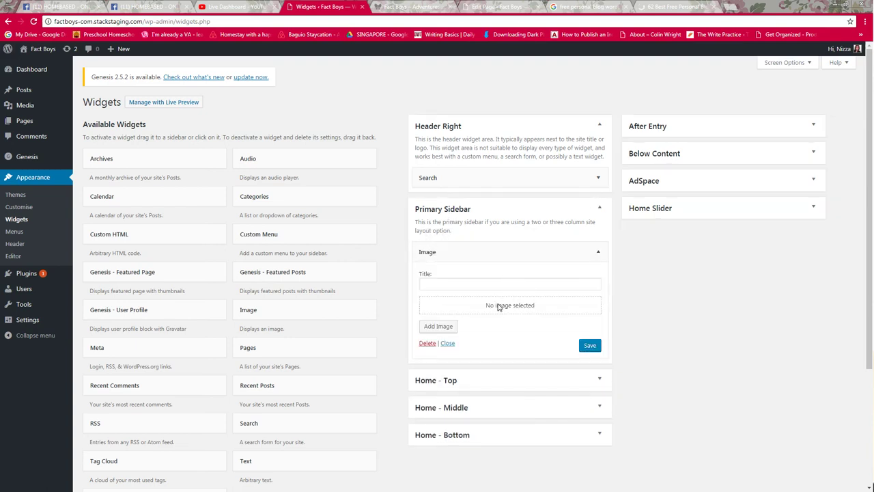
click(499, 307)
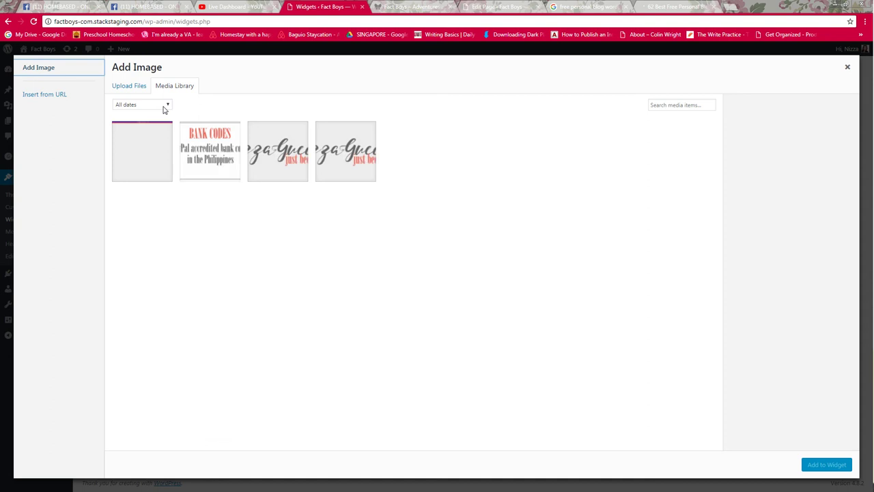
click(155, 156)
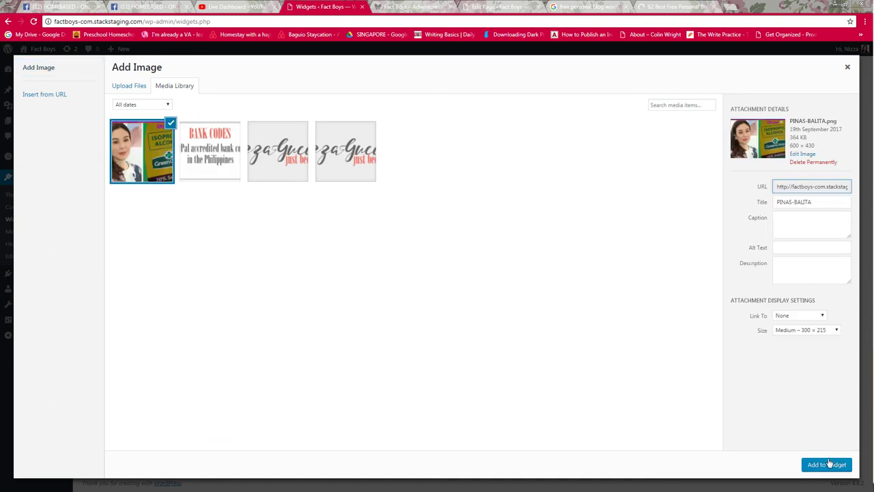
click(826, 464)
Title the Primary Sidebar's image widget "About Me" and save it.
click(455, 284)
text(About)
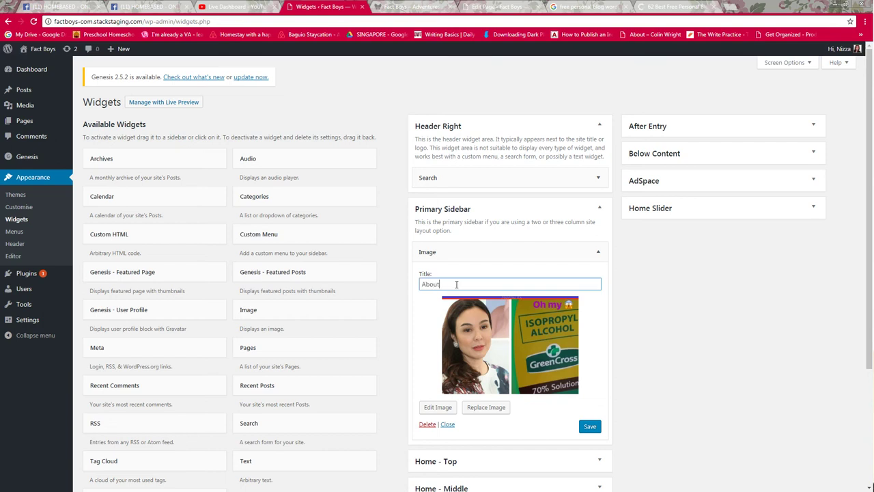
text( Me)
click(589, 426)
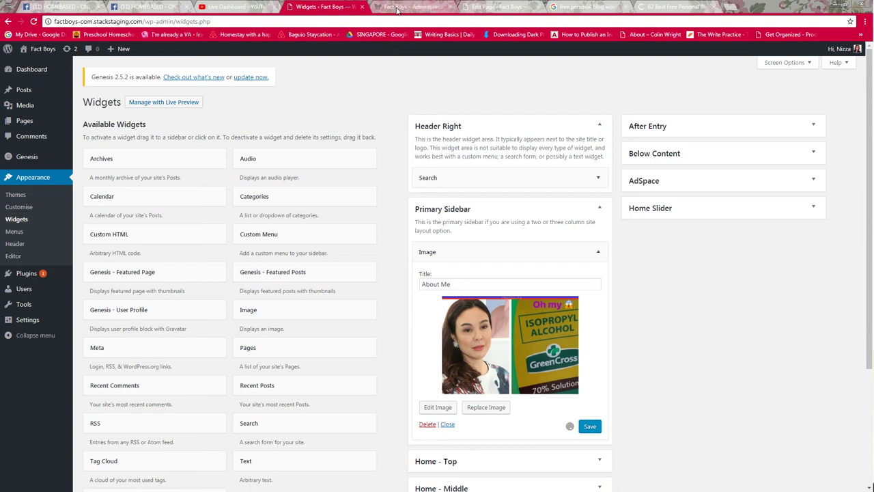
Examine the Fact Boys front page, checking the About Me image widget, the secondary sidebar placeholder and the post list.
click(397, 8)
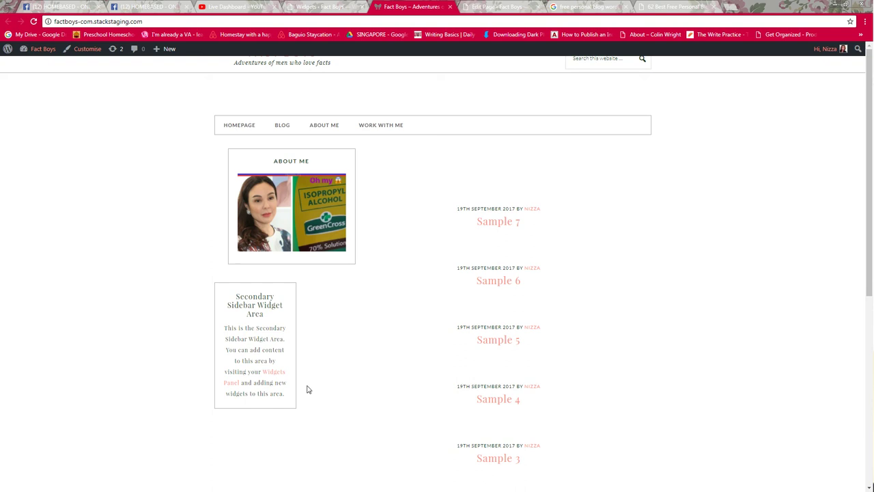
scroll(286, 413, down, 5)
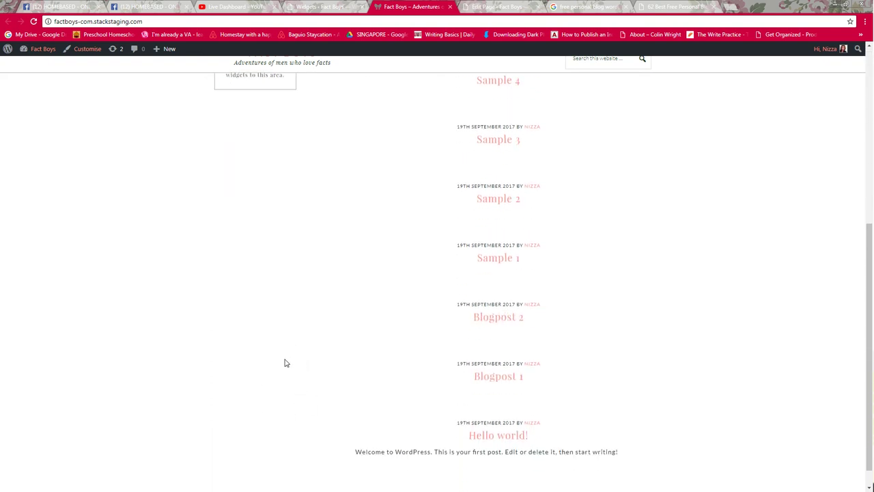
scroll(269, 365, down, 1)
scroll(275, 378, up, 1)
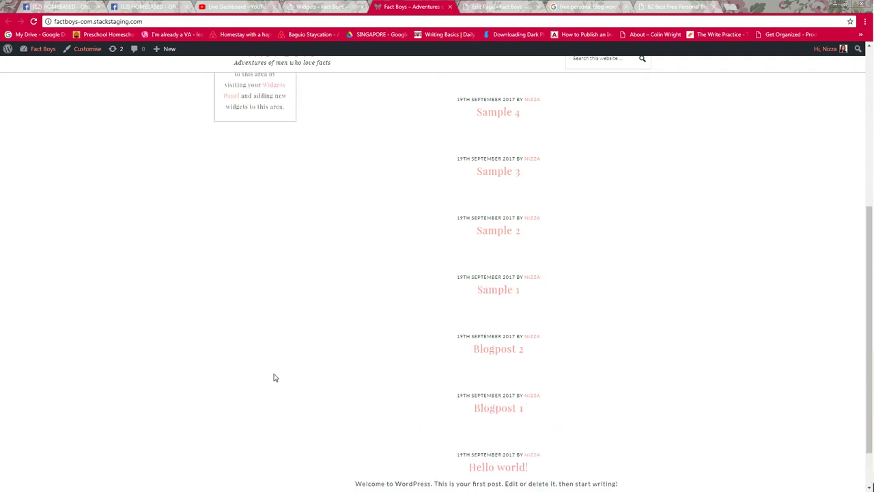
scroll(275, 378, up, 4)
scroll(332, 260, down, 1)
scroll(332, 271, up, 1)
scroll(345, 346, down, 3)
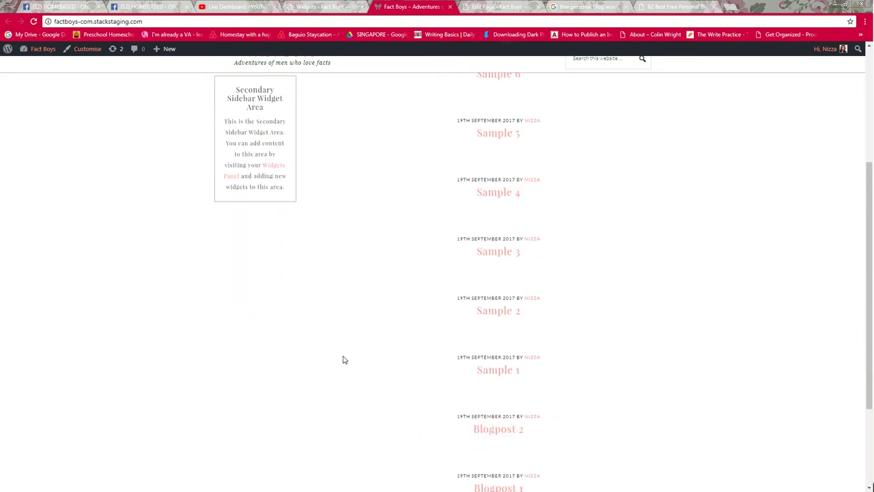
scroll(412, 316, up, 2)
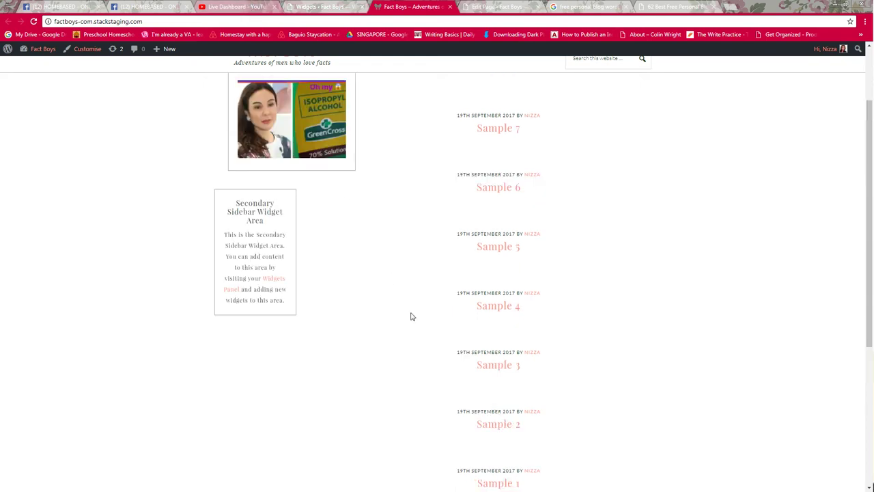
scroll(313, 80, up, 2)
Check the YouTube live dashboard and the Widgets settings, and return to the Fact Boys homepage.
click(236, 7)
click(410, 7)
click(324, 7)
click(249, 6)
click(316, 7)
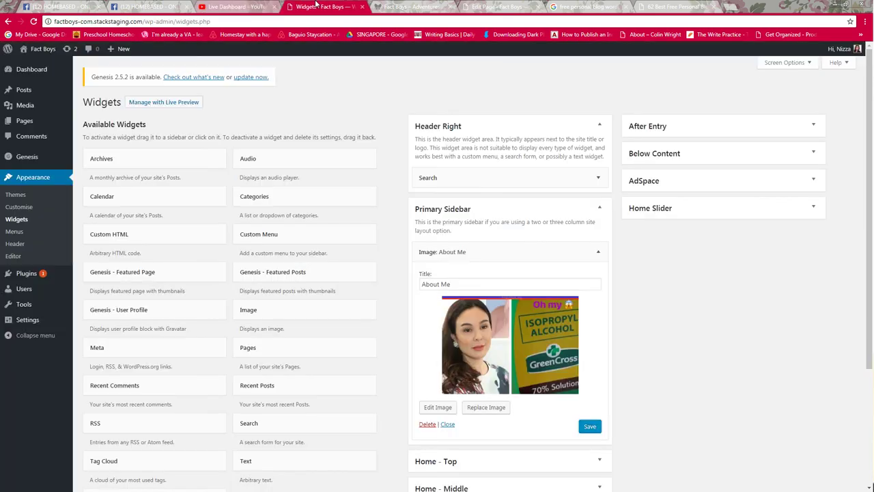
click(409, 7)
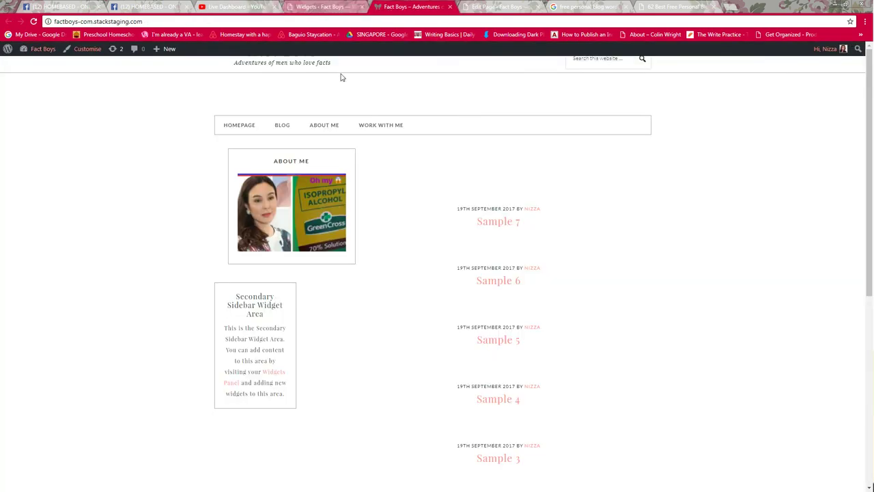
click(244, 124)
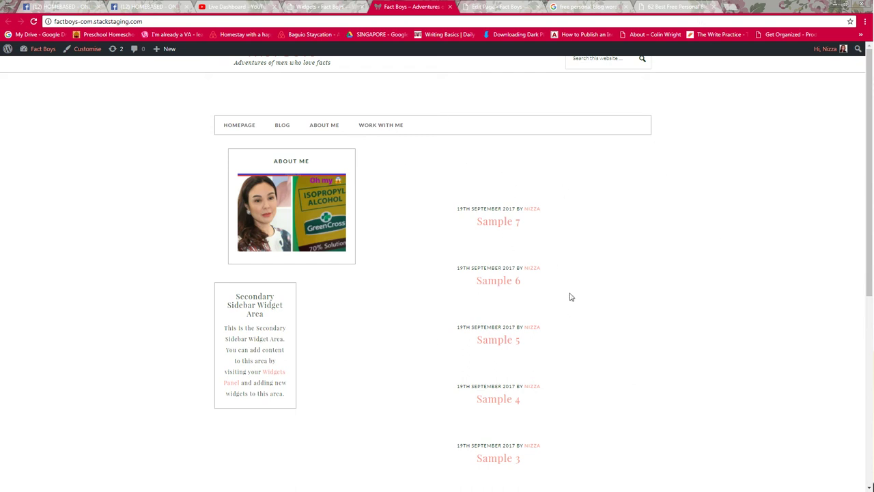
Read the live chat, stream preview and analytics on the YouTube live dashboard, glancing back at the Widgets settings.
click(250, 6)
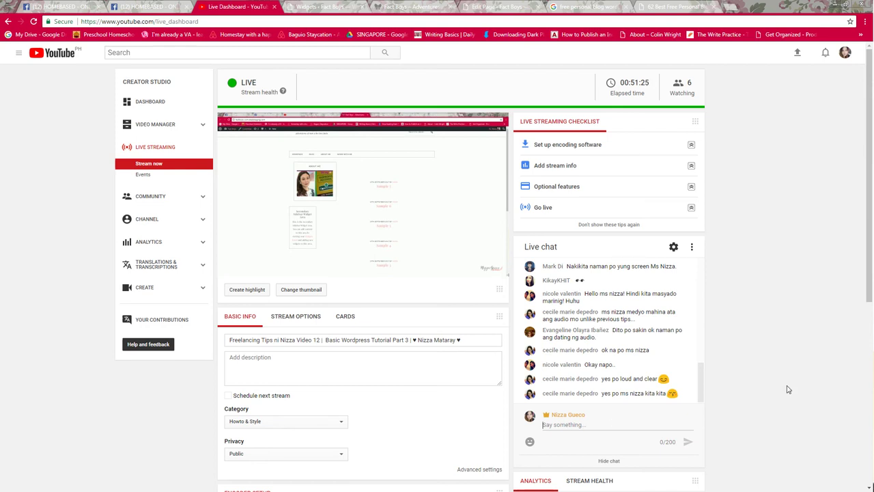
click(314, 6)
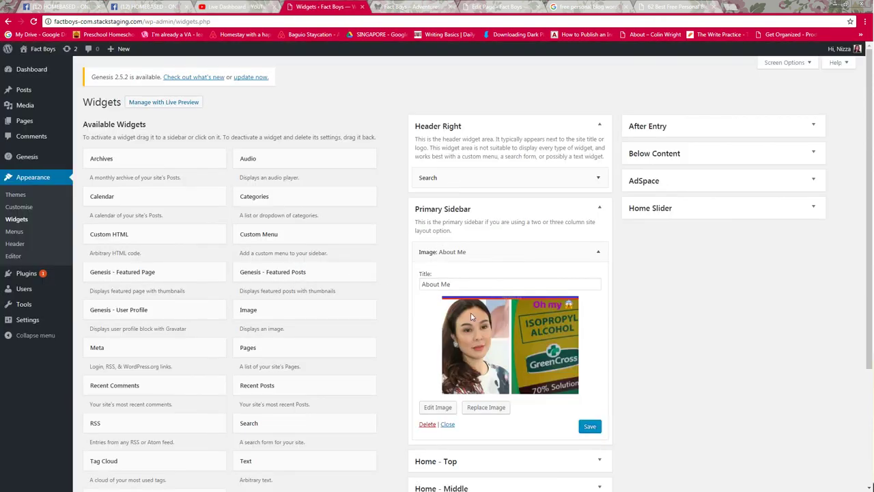
click(244, 4)
scroll(603, 416, down, 1)
scroll(603, 417, down, 1)
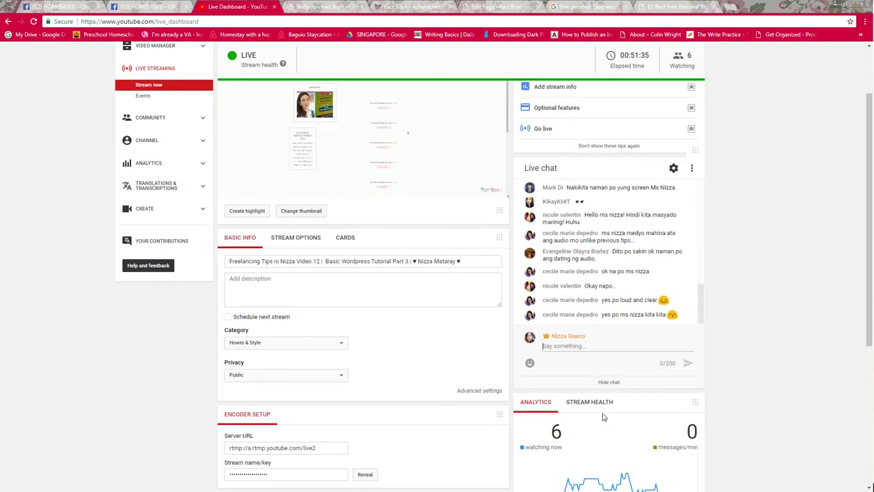
scroll(603, 417, down, 1)
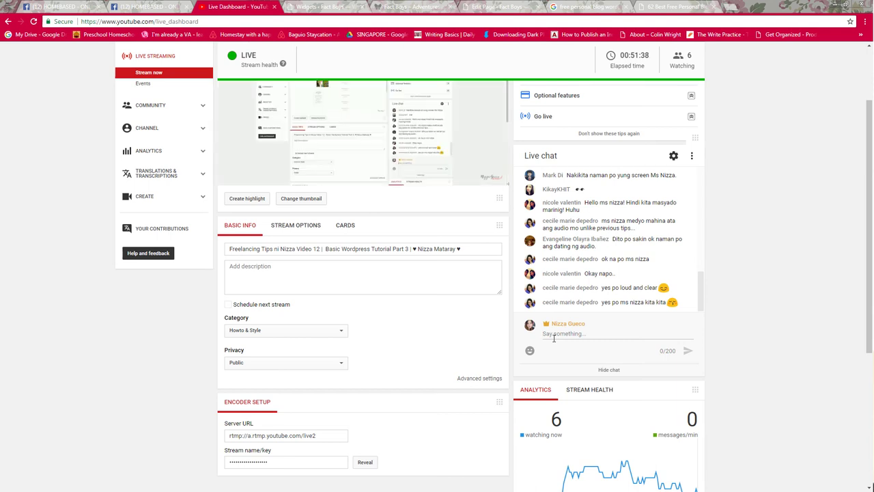
scroll(554, 338, up, 2)
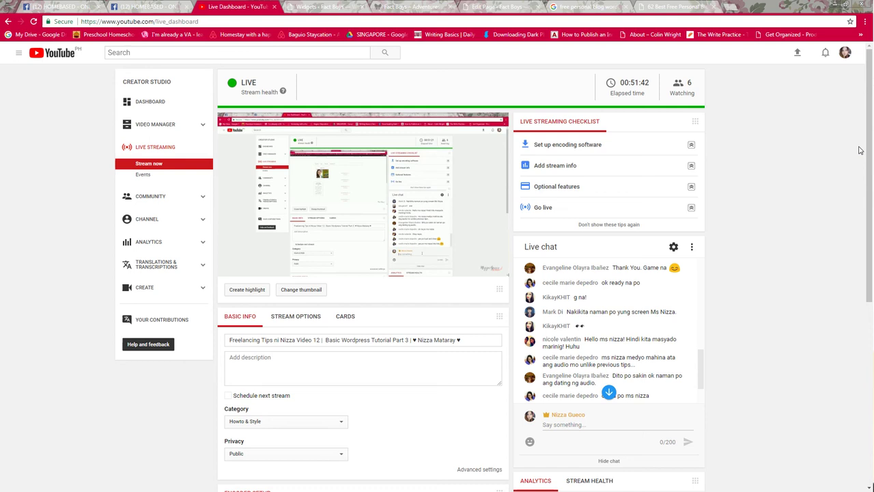
mouse_move(342, 203)
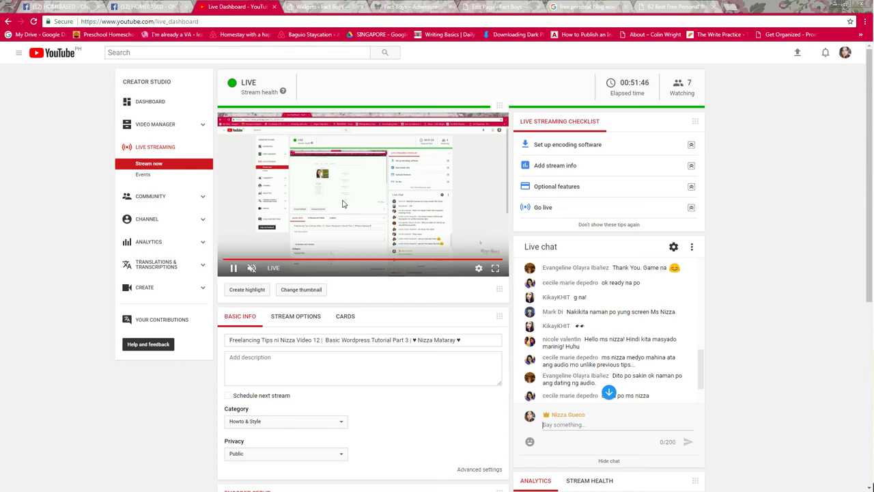